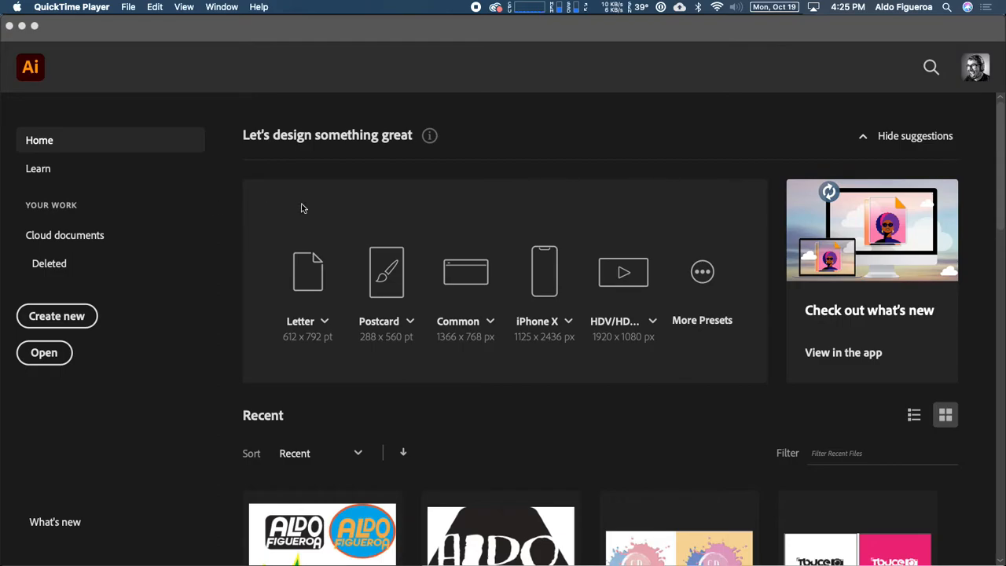
Step: Scroll the Home screen down to show the Recent files thumbnails
{"action": "scroll", "coordinate": [303, 212], "scroll_direction": "down", "scroll_amount": 5}
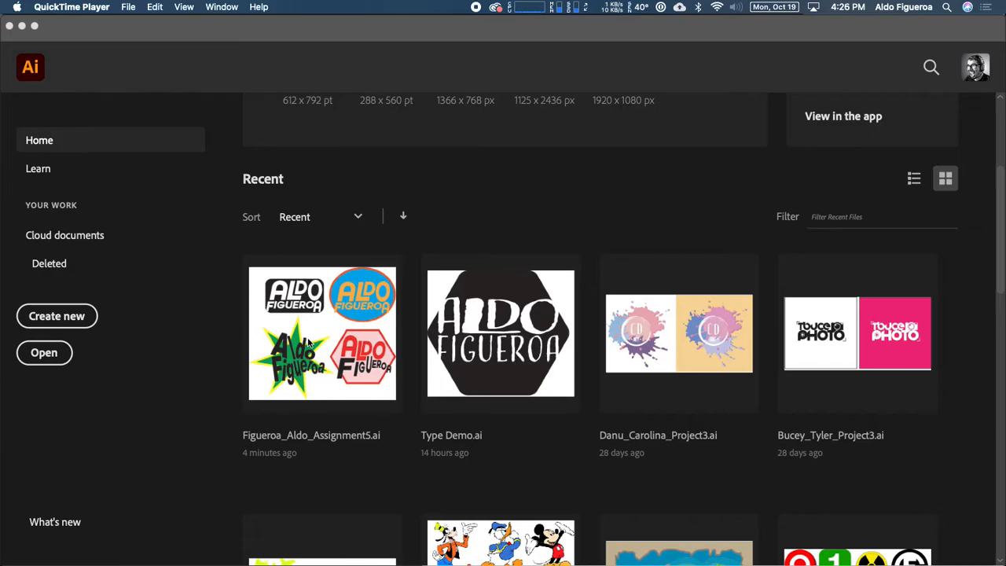
{"action": "left_click", "coordinate": [330, 333]}
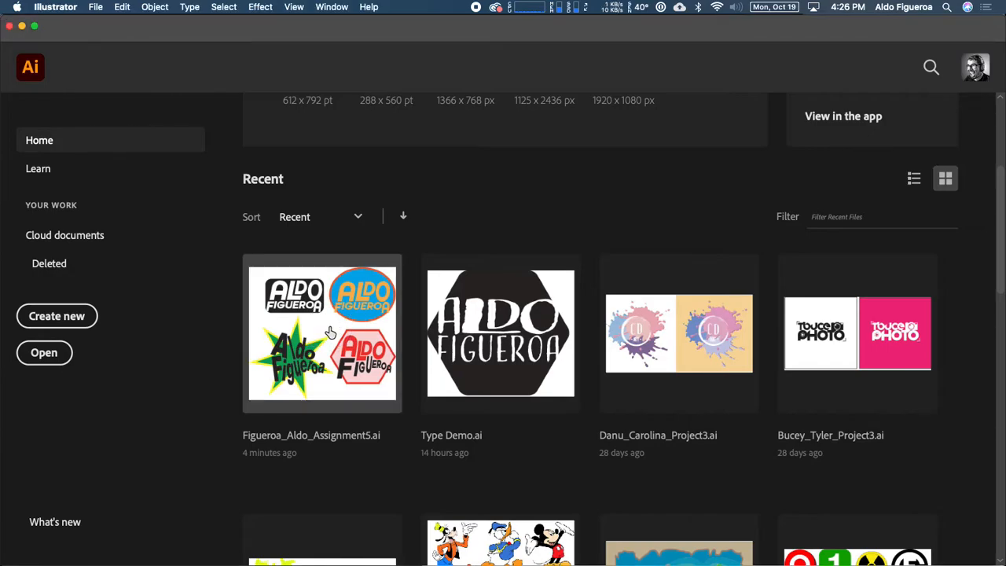
{"action": "left_click", "coordinate": [330, 333]}
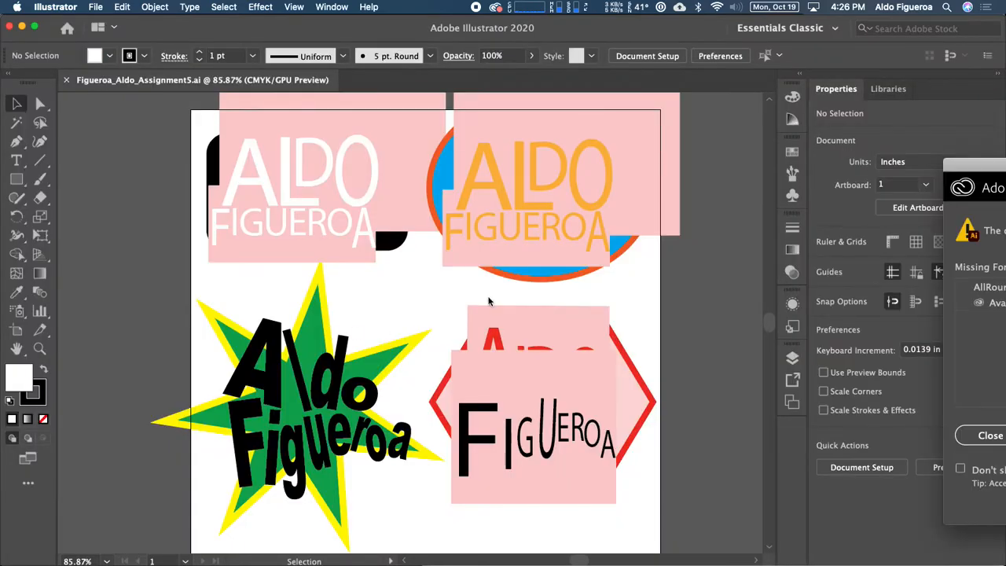
{"action": "left_click_drag", "start_coordinate": [962, 163], "coordinate": [505, 89]}
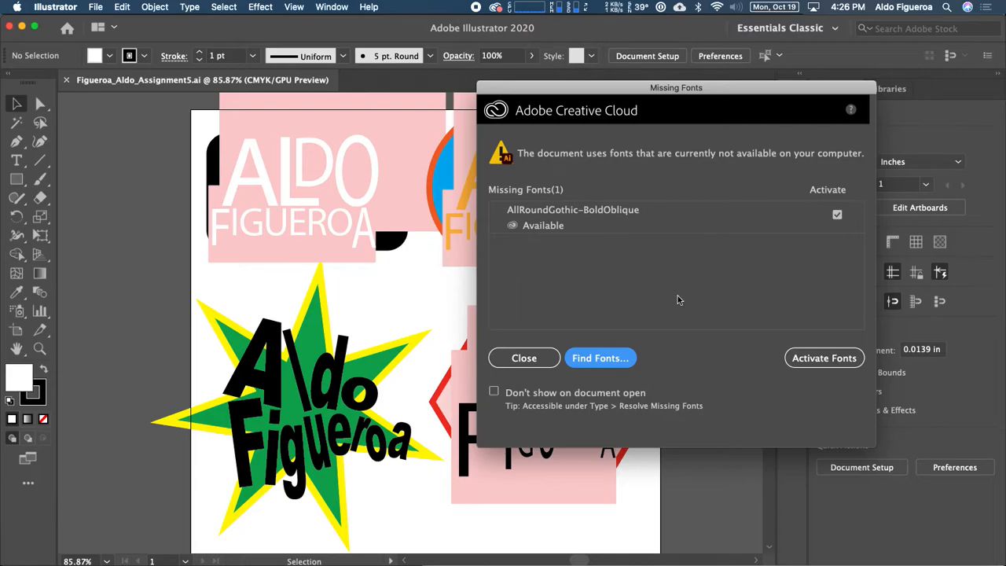
{"action": "left_click_drag", "start_coordinate": [618, 89], "coordinate": [792, 153]}
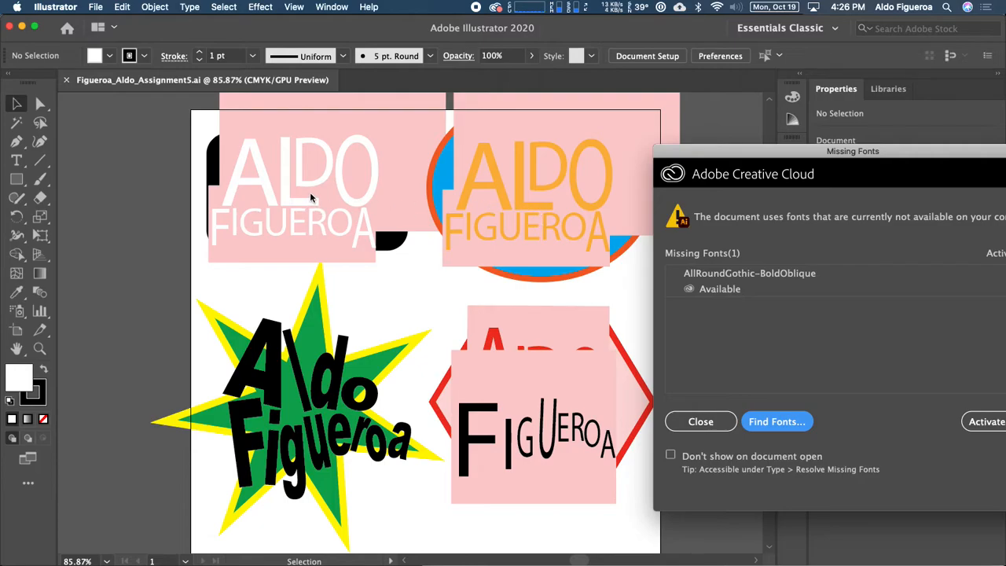
{"action": "left_click_drag", "start_coordinate": [725, 152], "coordinate": [542, 88]}
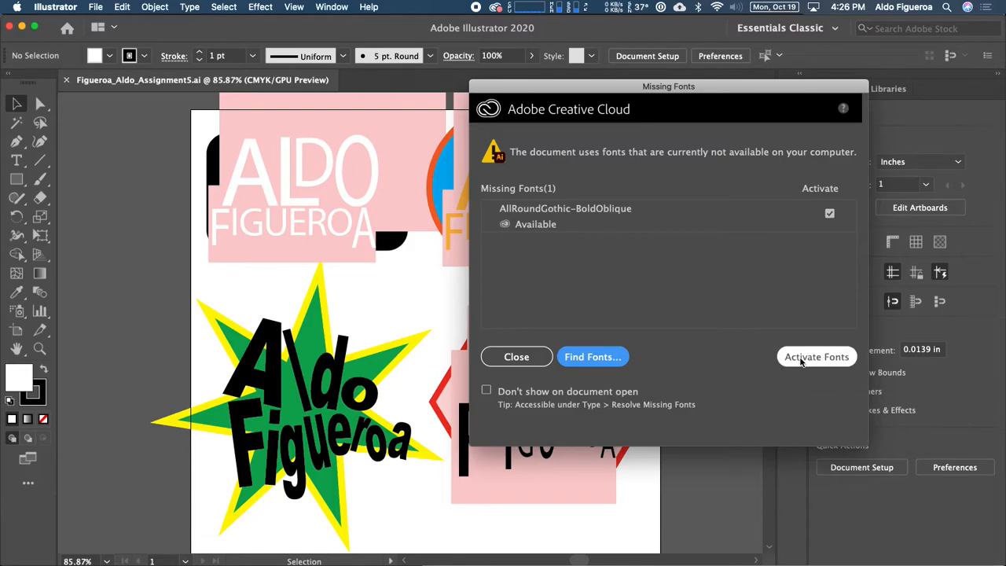
{"action": "left_click", "coordinate": [802, 359]}
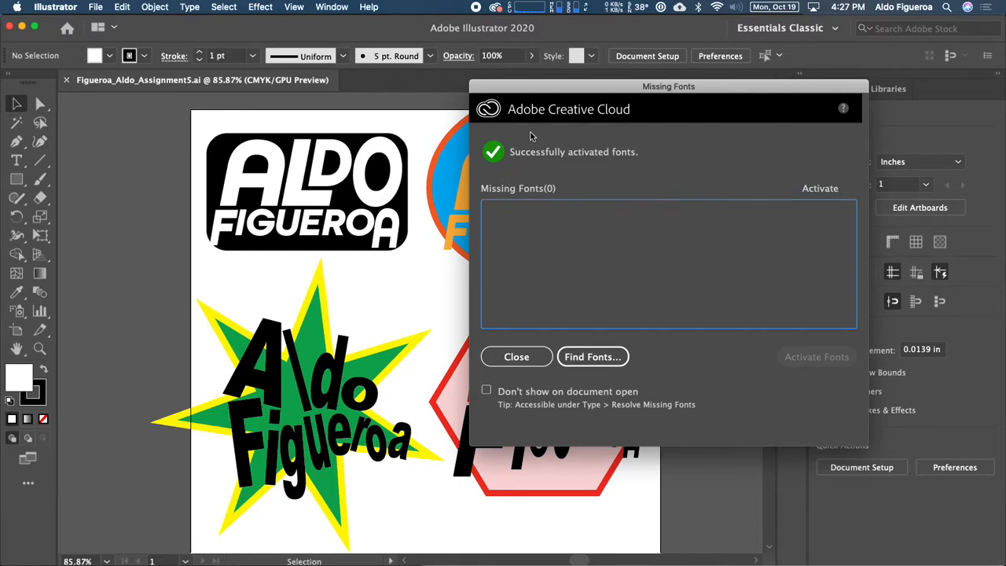
{"action": "left_click", "coordinate": [517, 357]}
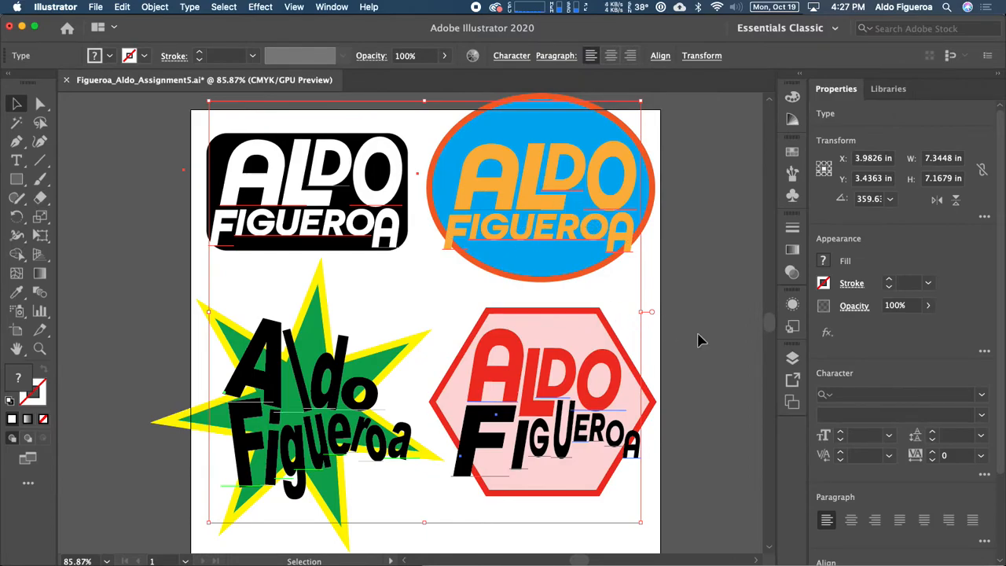
{"action": "left_click_drag", "start_coordinate": [624, 285], "coordinate": [549, 275]}
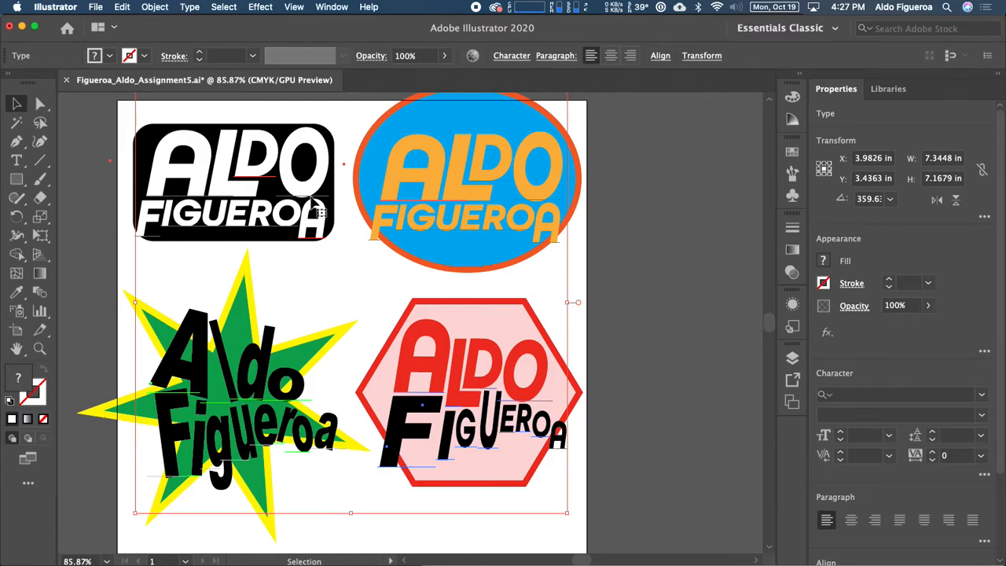
{"action": "left_click", "coordinate": [17, 160]}
{"action": "left_click", "coordinate": [205, 166]}
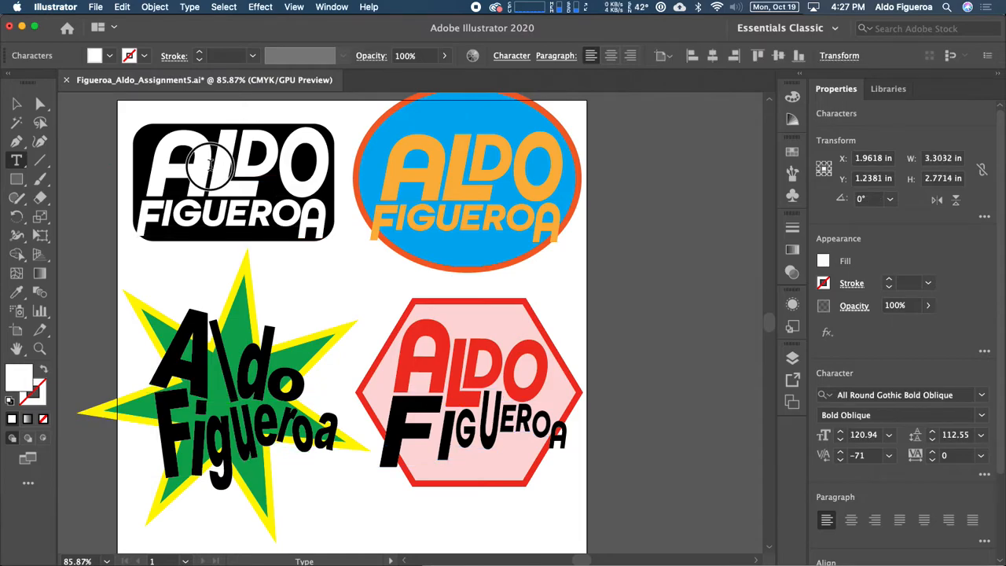
{"action": "left_click", "coordinate": [206, 197]}
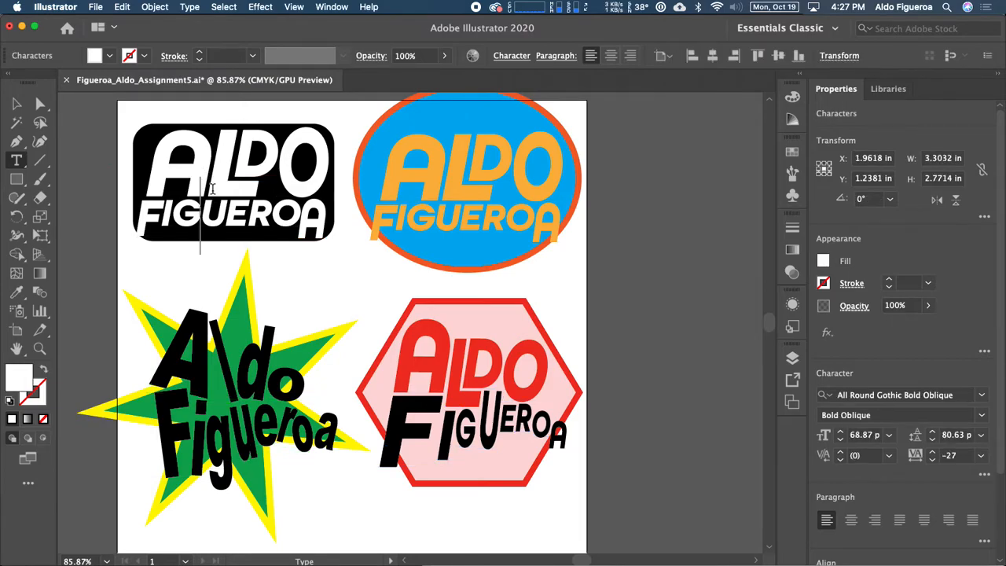
{"action": "key", "text": "BackSpace"}
{"action": "key", "text": "super+z"}
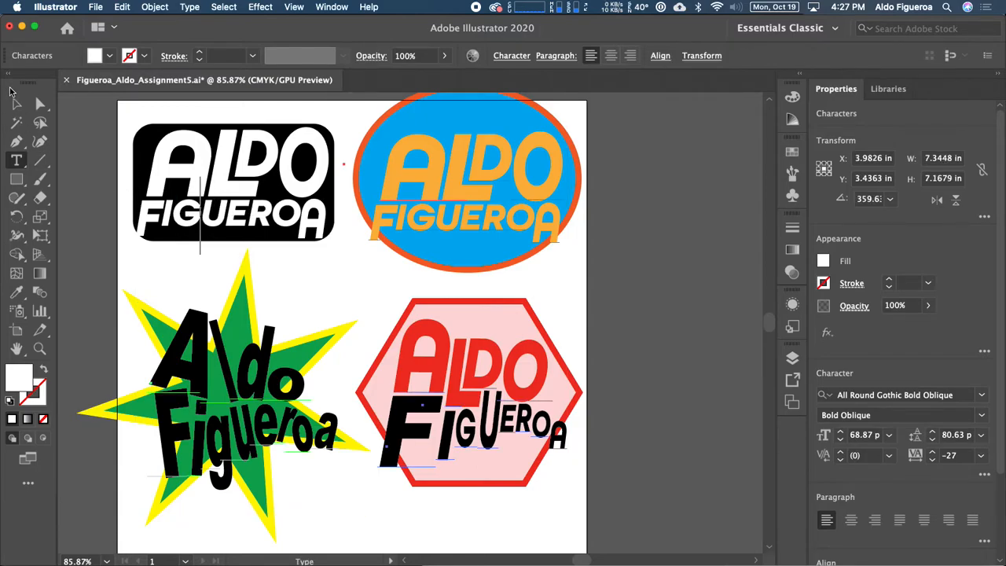
{"action": "left_click", "coordinate": [16, 103]}
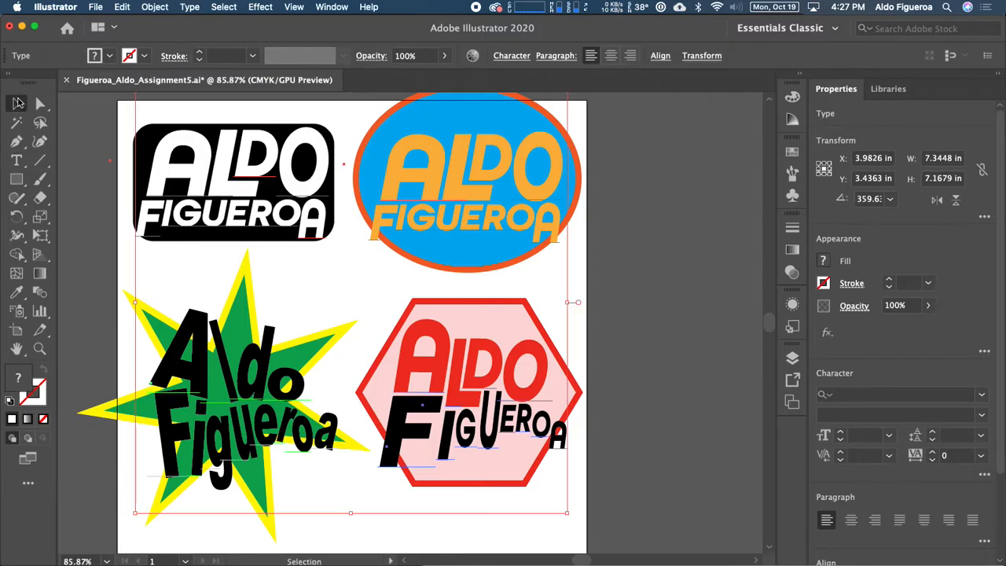
Step: Hide the blue ellipse, star and hexagon logo layers, then duplicate and hide Type Logo3's text sublayer
{"action": "left_click", "coordinate": [792, 359]}
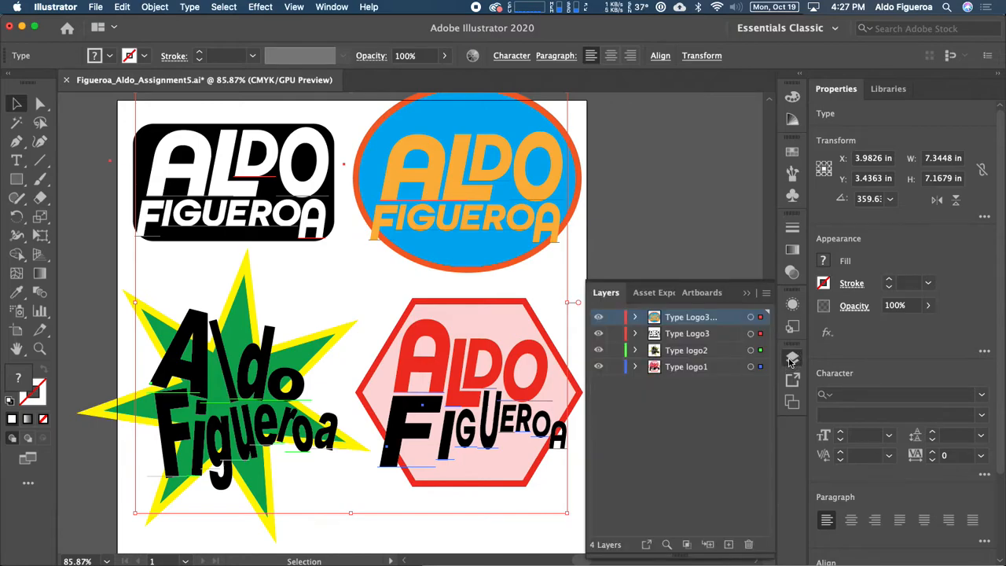
{"action": "left_click", "coordinate": [636, 334]}
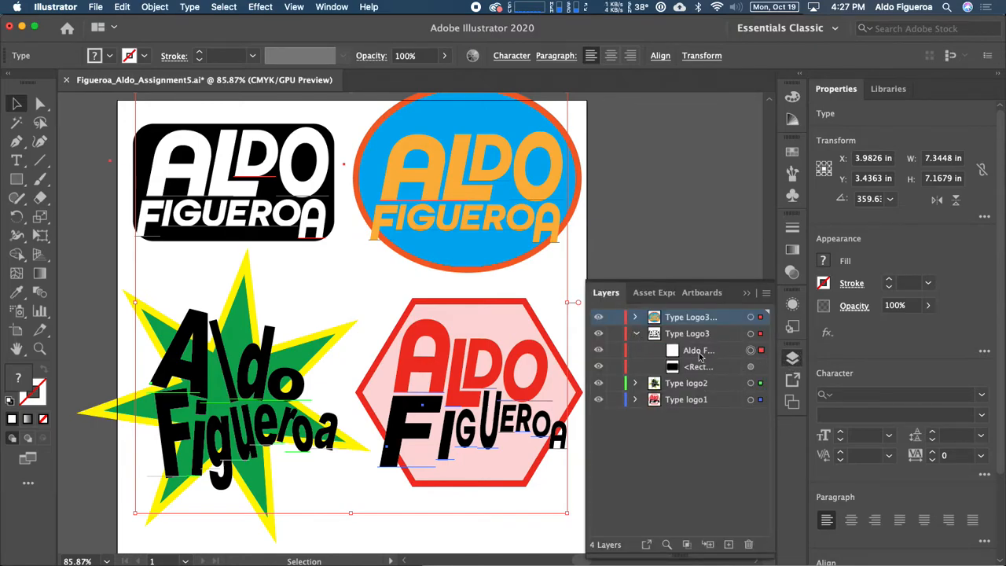
{"action": "left_click", "coordinate": [599, 317]}
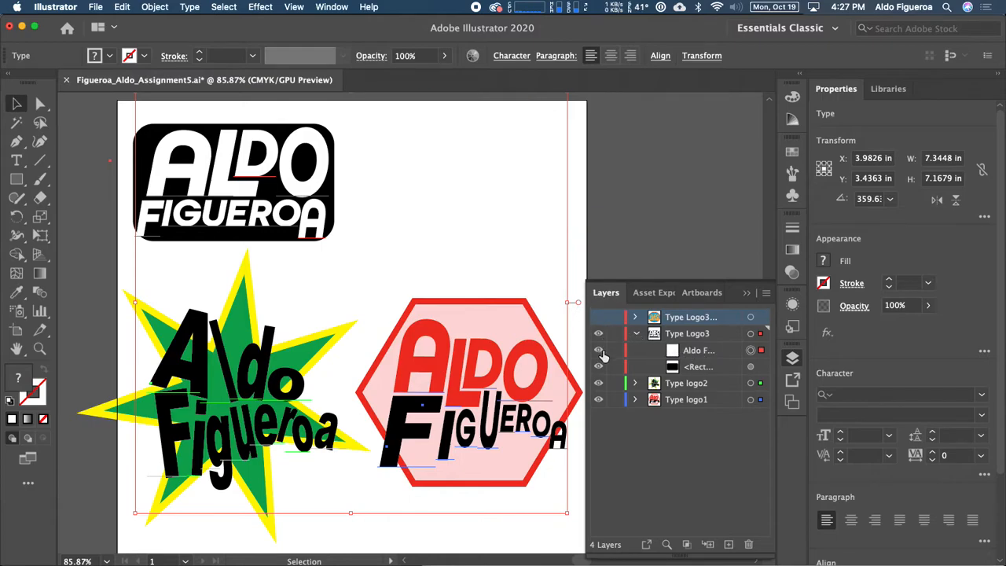
{"action": "left_click", "coordinate": [599, 383]}
{"action": "left_click", "coordinate": [598, 399]}
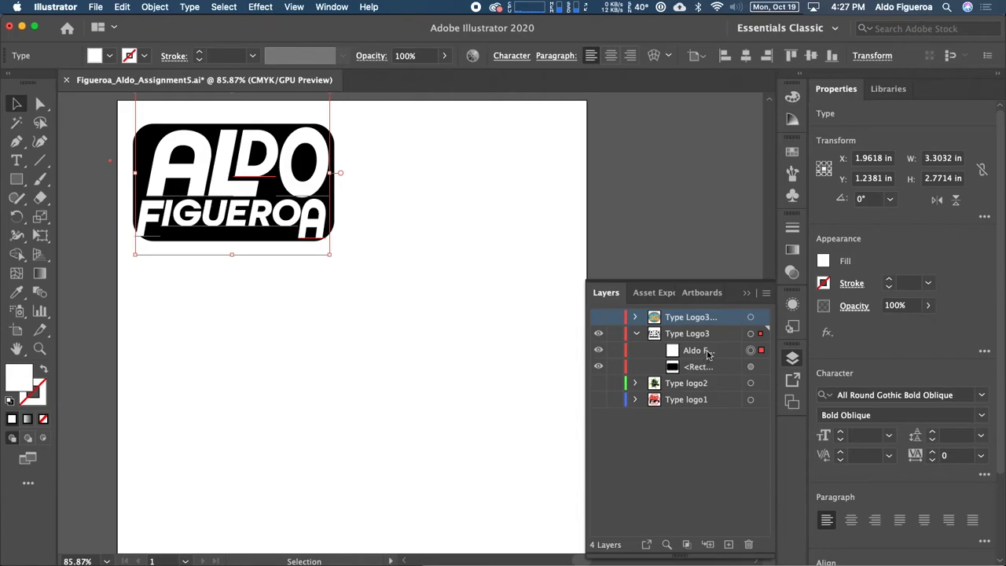
{"action": "left_click_drag", "start_coordinate": [708, 353], "coordinate": [728, 544]}
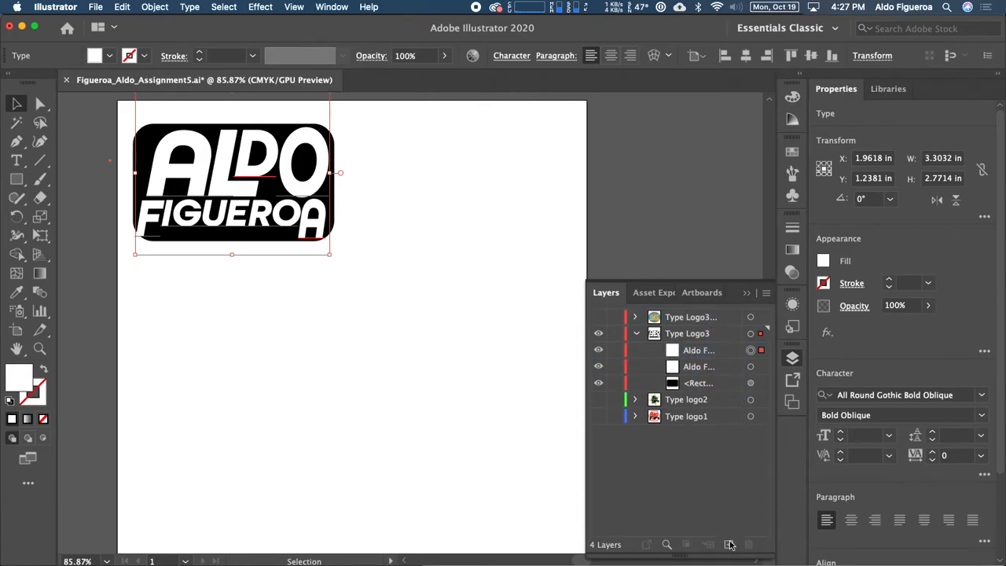
{"action": "left_click", "coordinate": [599, 367]}
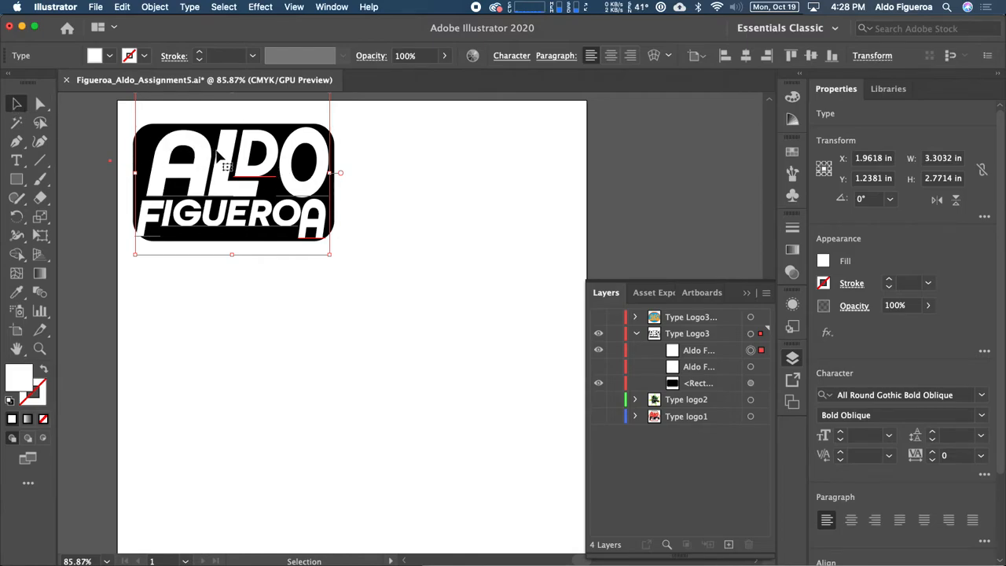
Step: Create Outlines from the black logo text, then hide the outlined group and show the live-text copy
{"action": "right_click", "coordinate": [288, 162]}
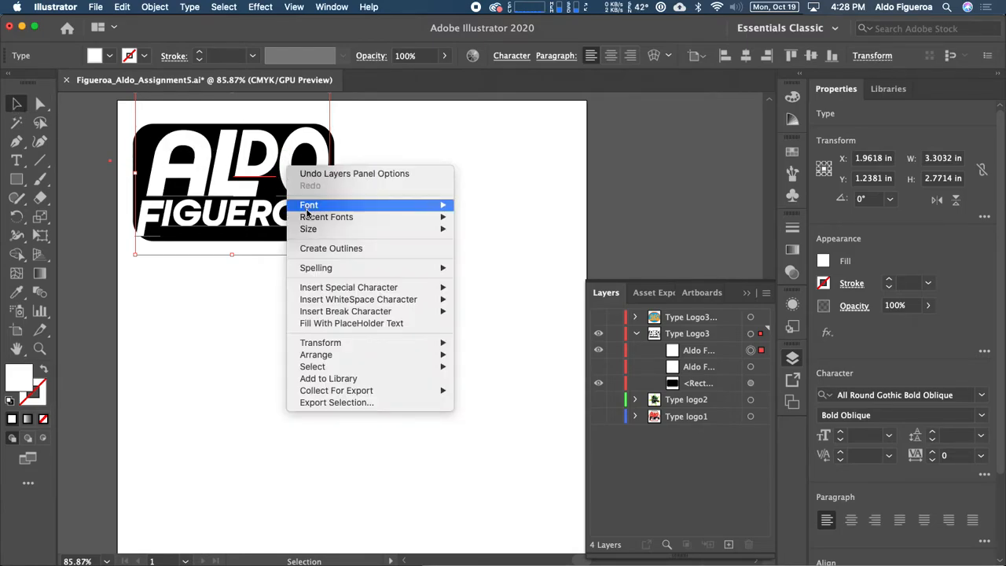
{"action": "left_click", "coordinate": [330, 249]}
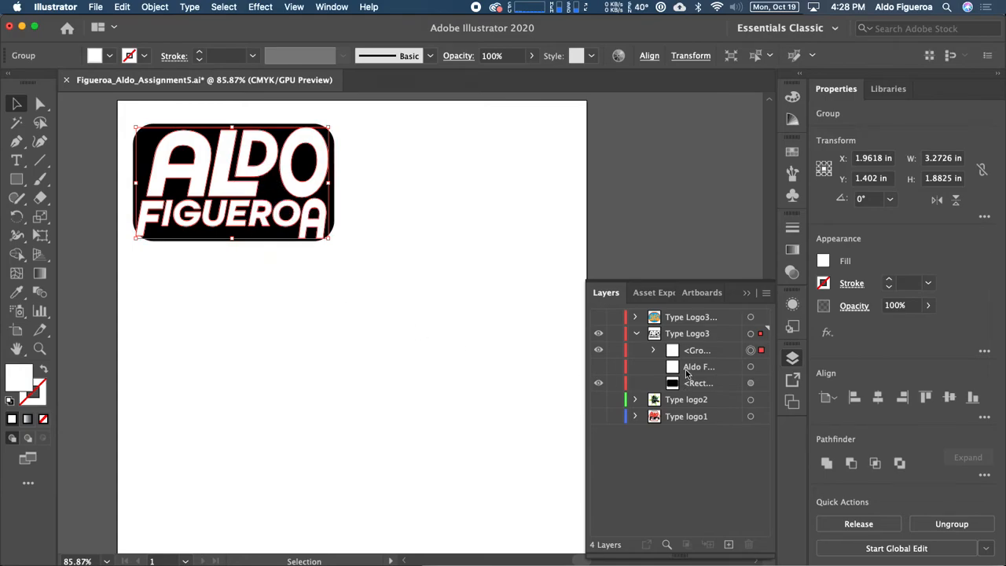
{"action": "left_click", "coordinate": [598, 350]}
{"action": "left_click", "coordinate": [599, 366]}
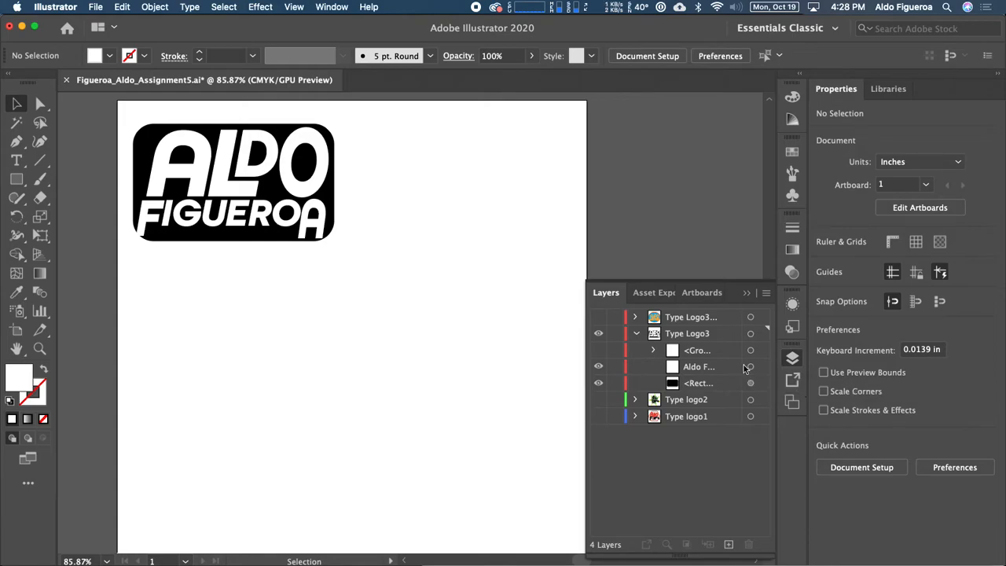
Step: Switch back to the outlined lettering group and expand it to list its letter shapes
{"action": "left_click", "coordinate": [598, 366]}
{"action": "left_click", "coordinate": [599, 350]}
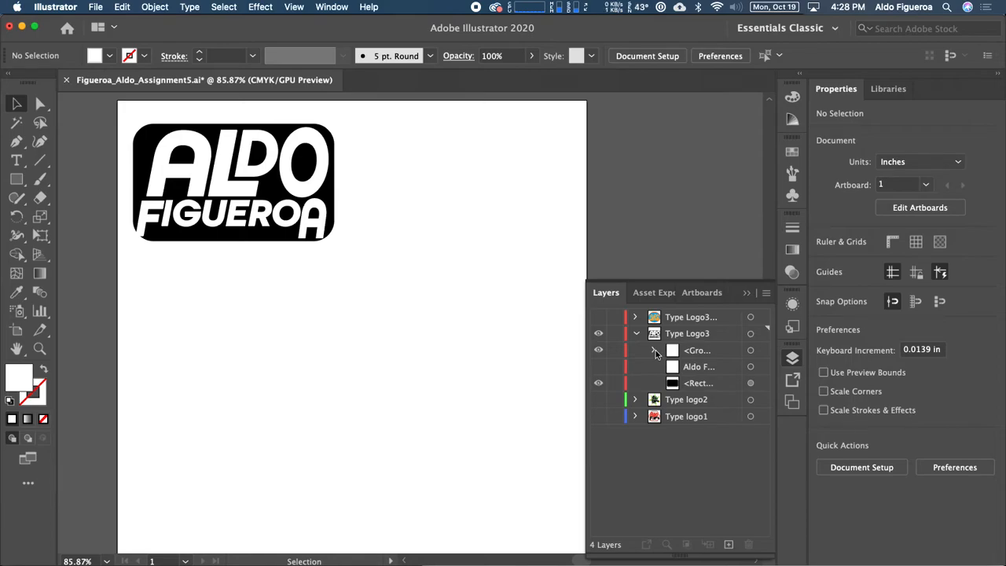
{"action": "left_click_drag", "start_coordinate": [587, 491], "coordinate": [551, 490]}
{"action": "left_click", "coordinate": [620, 350]}
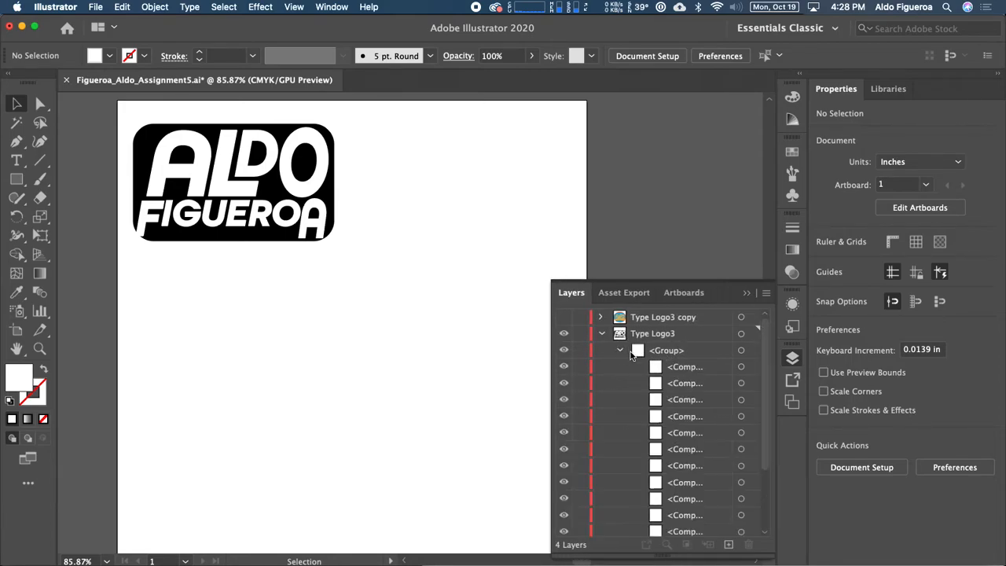
{"action": "left_click", "coordinate": [742, 367]}
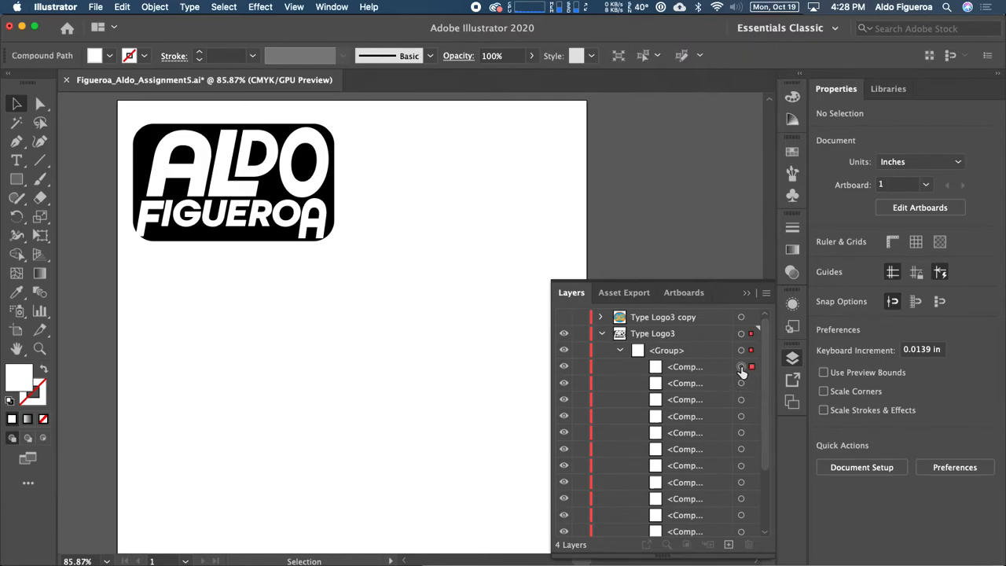
{"action": "left_click", "coordinate": [741, 383]}
{"action": "left_click", "coordinate": [741, 367]}
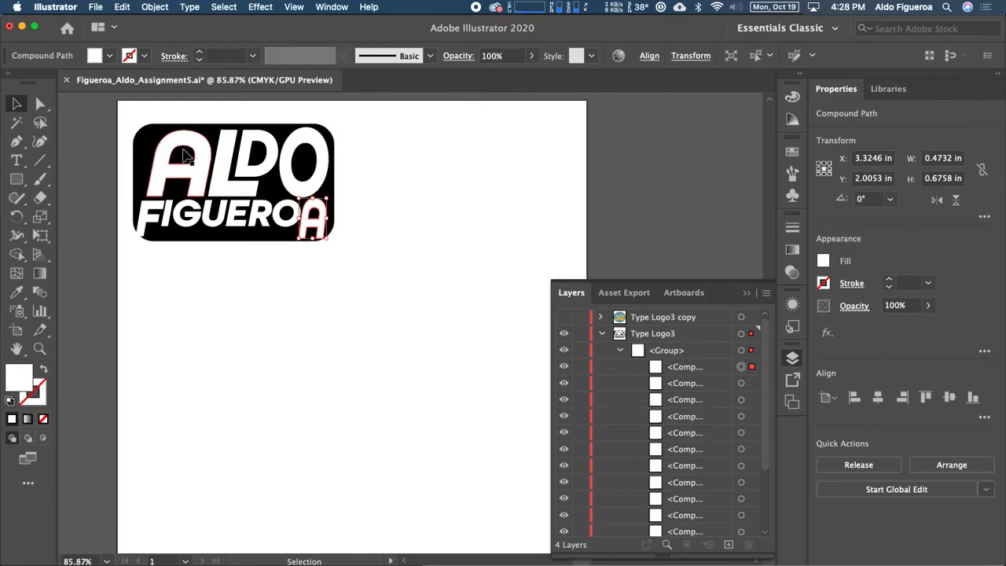
Step: Fill the final A letter shape with blue, after briefly trying green
{"action": "left_click", "coordinate": [109, 57]}
{"action": "left_click", "coordinate": [76, 83]}
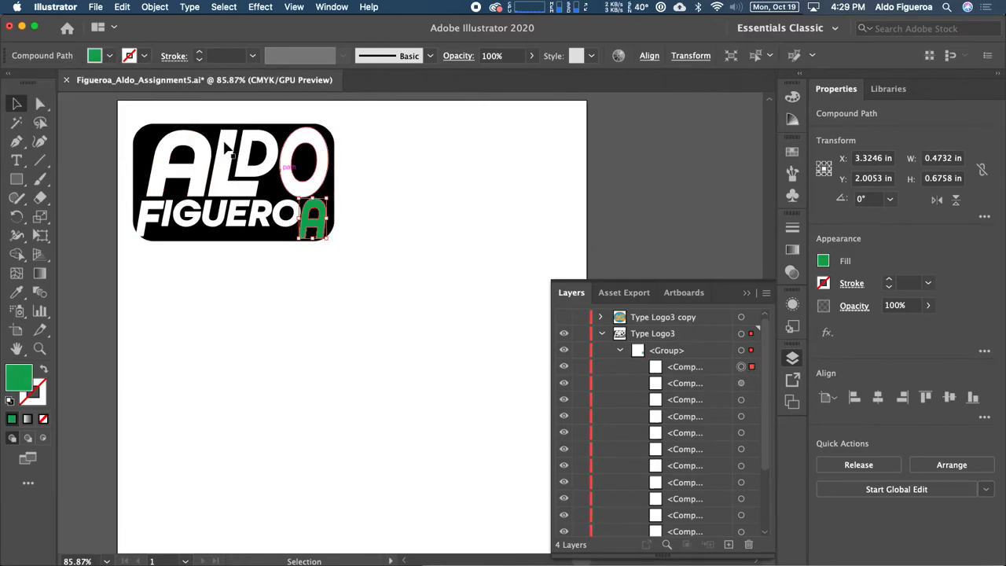
{"action": "left_click", "coordinate": [109, 55]}
{"action": "left_click", "coordinate": [87, 83]}
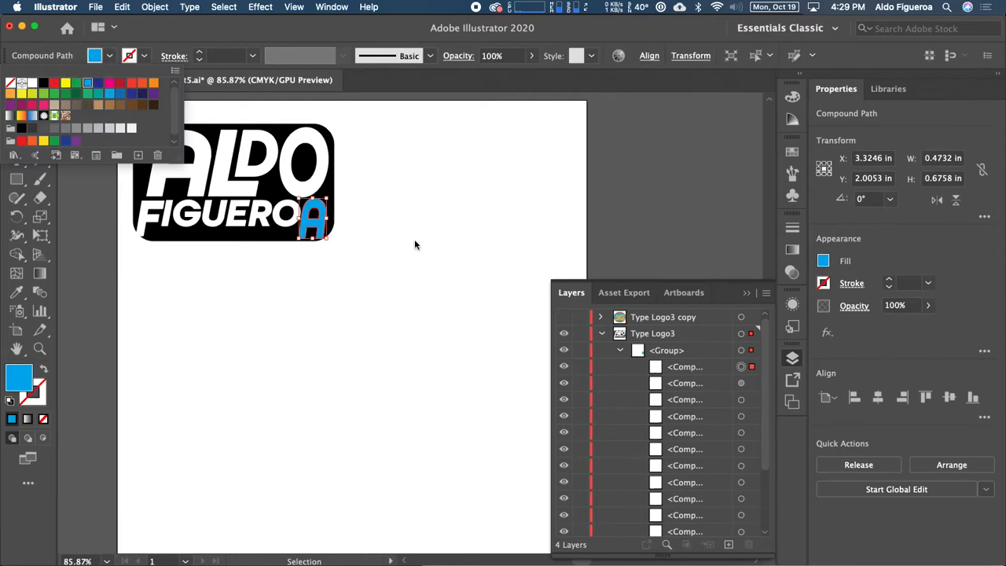
Step: Fill the O in FIGUEROA with a dark blue swatch and deselect it
{"action": "left_click", "coordinate": [741, 383]}
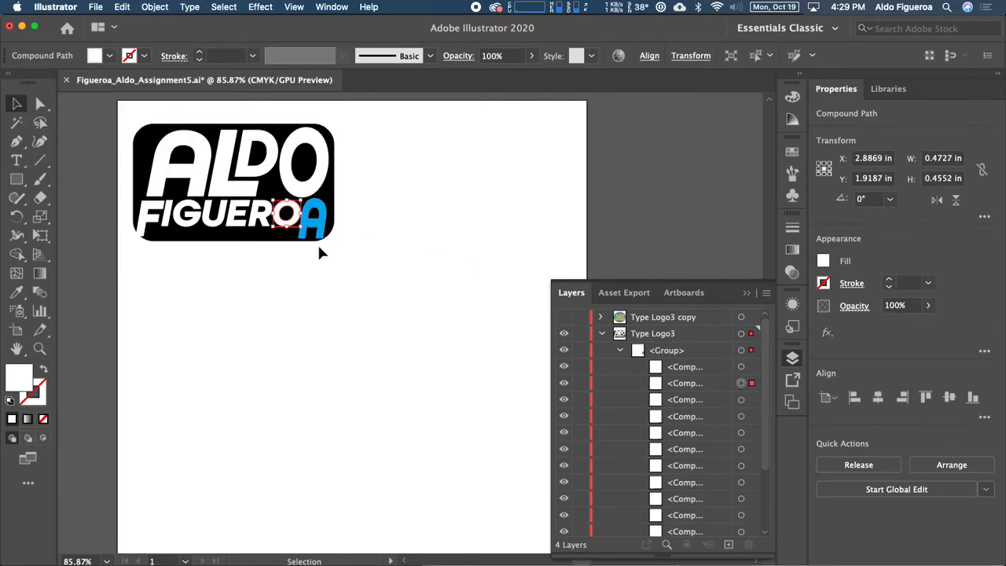
{"action": "left_click", "coordinate": [109, 56]}
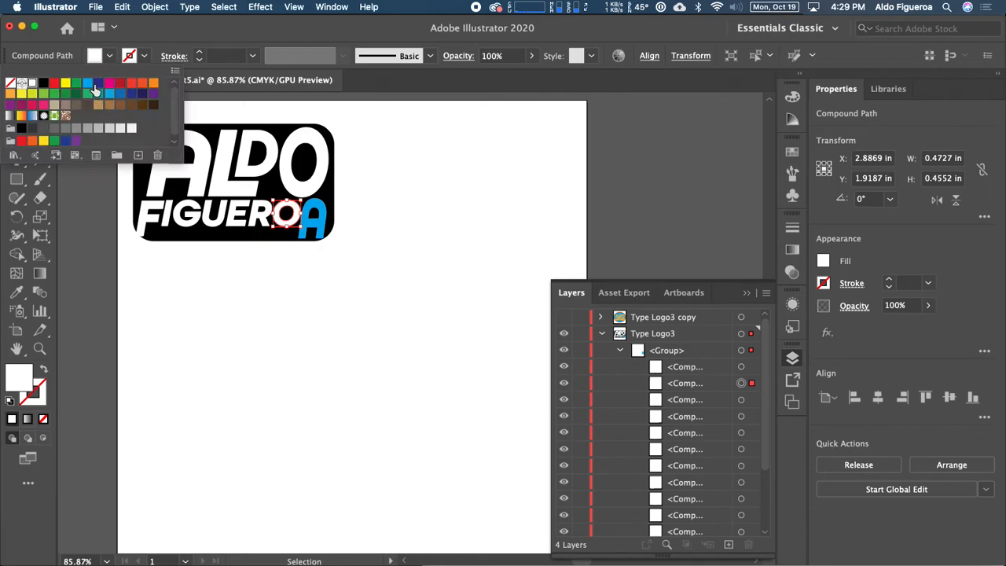
{"action": "left_click", "coordinate": [97, 83]}
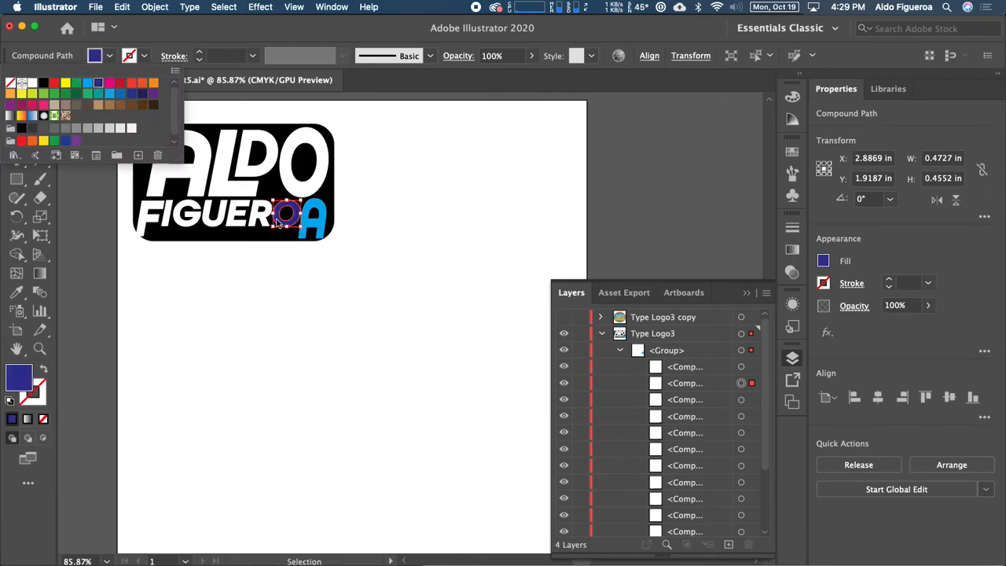
{"action": "left_click", "coordinate": [446, 259]}
{"action": "left_click", "coordinate": [436, 253]}
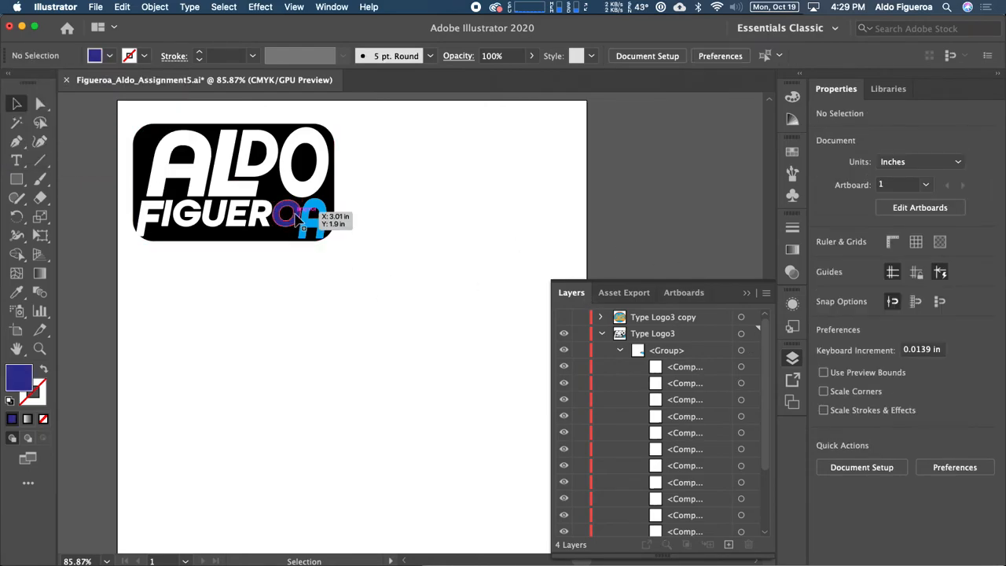
{"action": "left_click", "coordinate": [305, 226]}
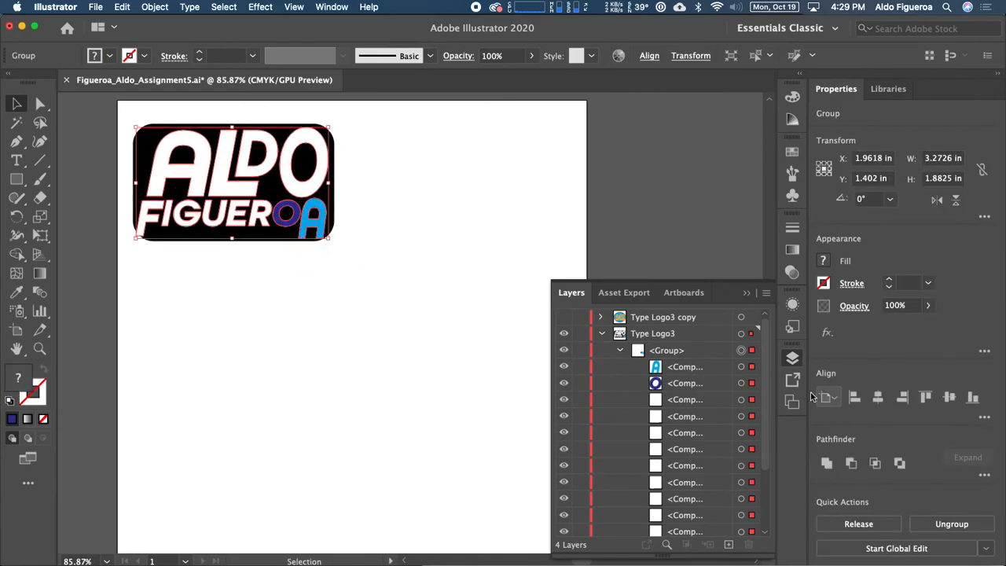
{"action": "left_click", "coordinate": [741, 383]}
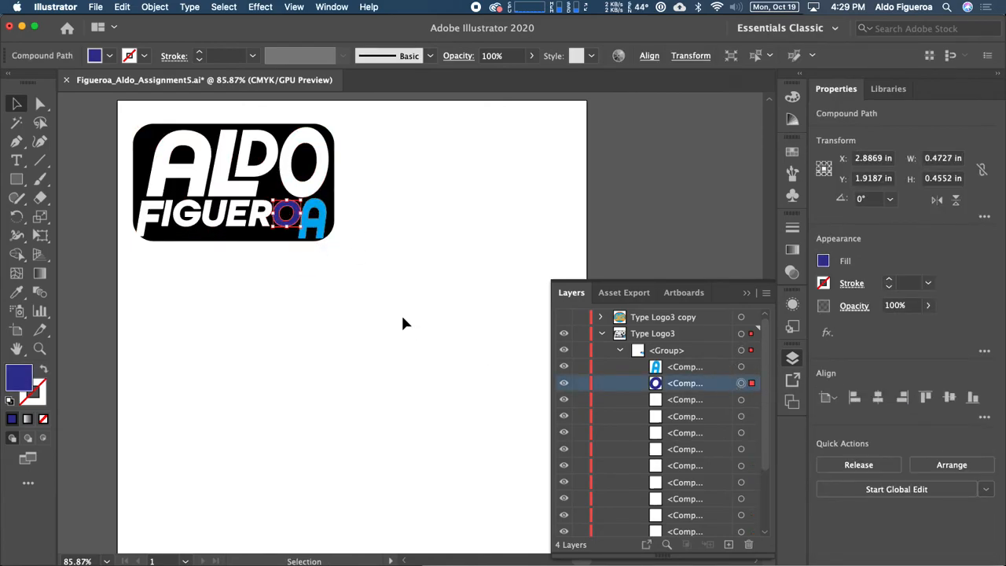
{"action": "left_click_drag", "start_coordinate": [291, 218], "coordinate": [304, 301]}
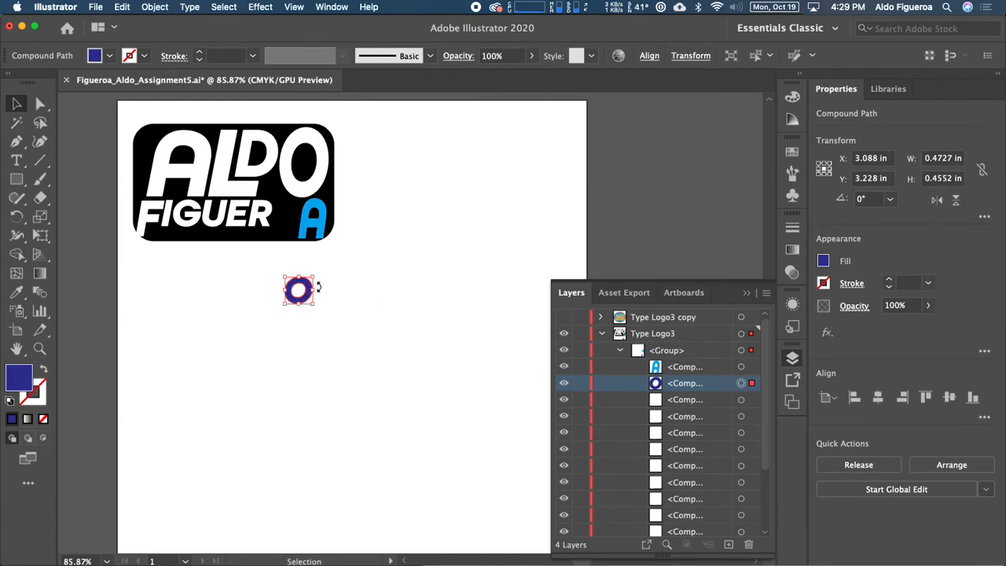
{"action": "key", "text": "super+z"}
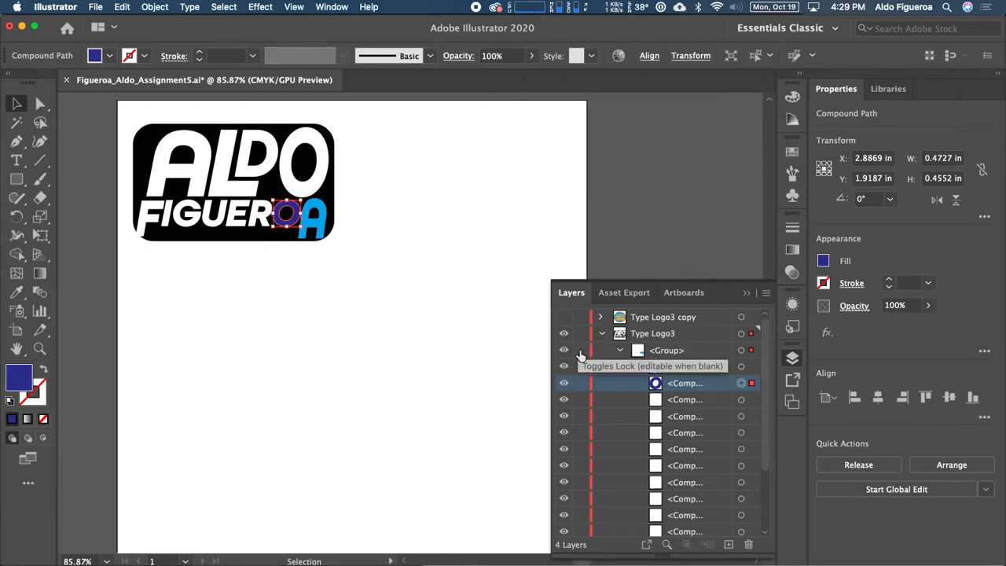
{"action": "left_click", "coordinate": [621, 352]}
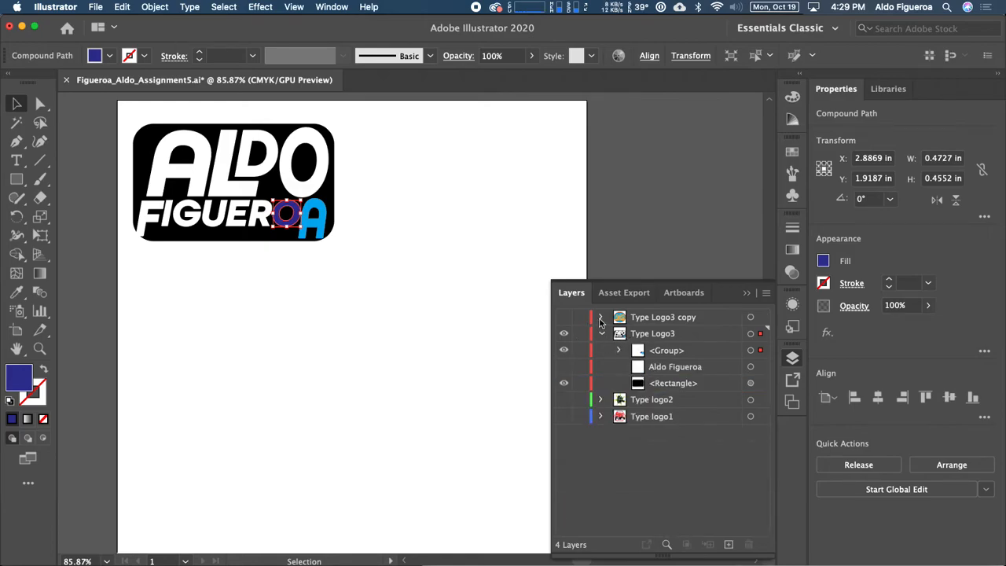
{"action": "left_click", "coordinate": [603, 334]}
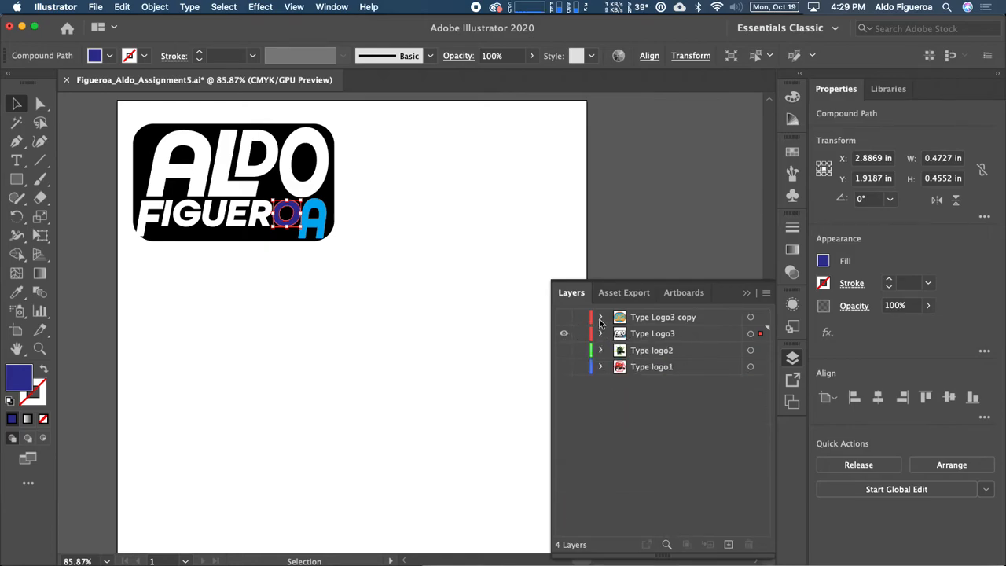
{"action": "left_click", "coordinate": [600, 319]}
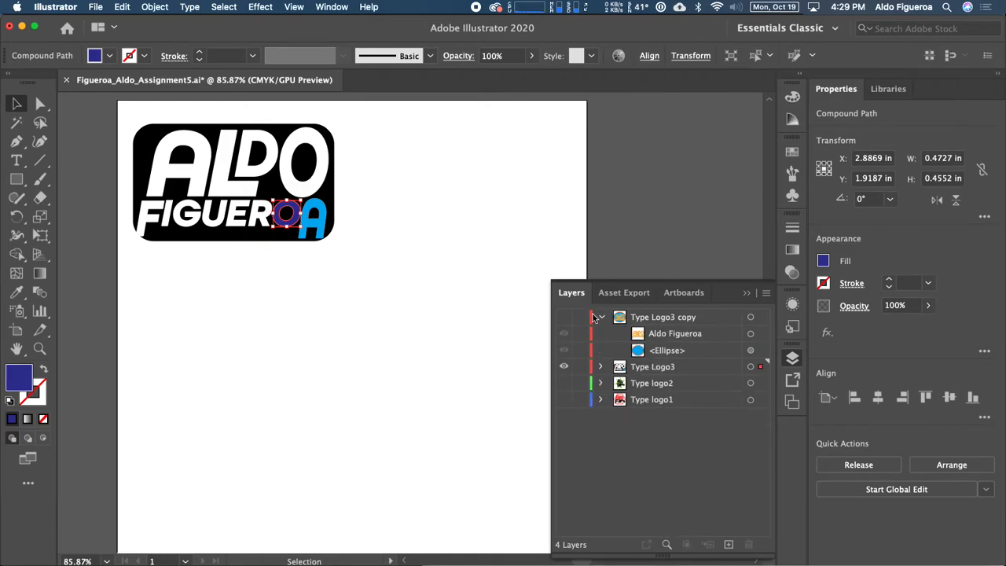
{"action": "left_click", "coordinate": [564, 317]}
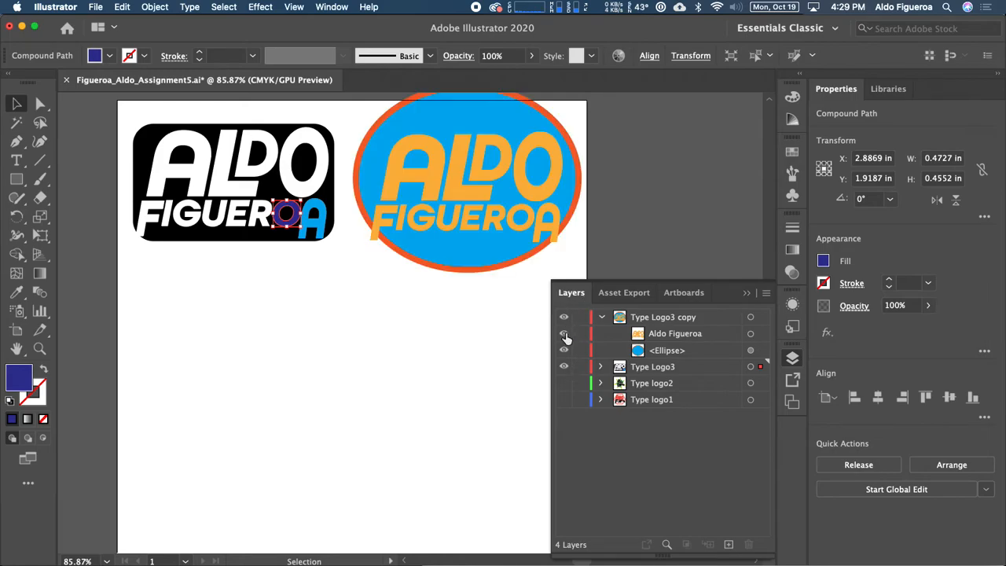
{"action": "left_click", "coordinate": [600, 368]}
{"action": "left_click", "coordinate": [601, 366]}
{"action": "left_click", "coordinate": [563, 366]}
{"action": "left_click_drag", "start_coordinate": [706, 335], "coordinate": [729, 544]}
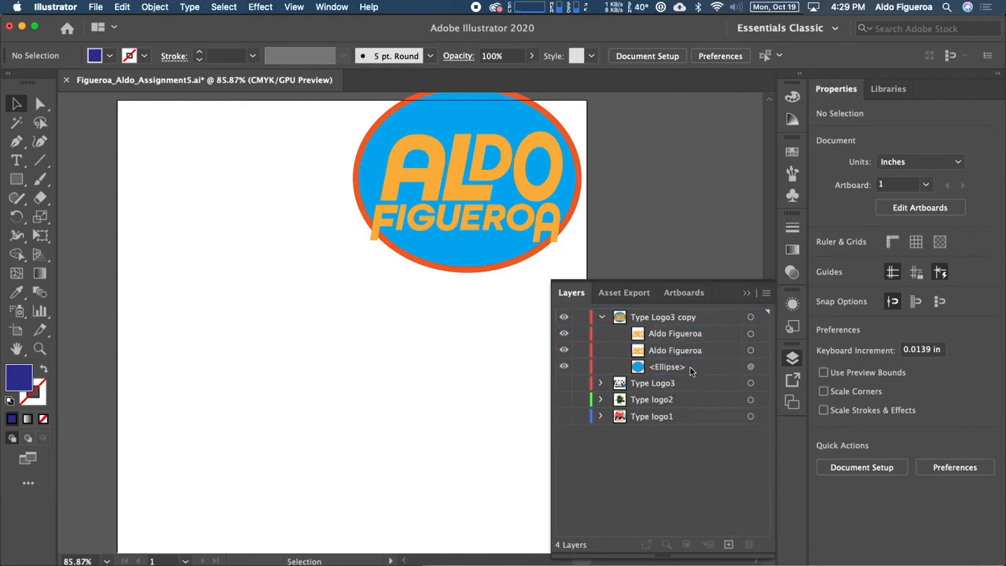
{"action": "left_click", "coordinate": [565, 350]}
{"action": "left_click", "coordinate": [750, 334]}
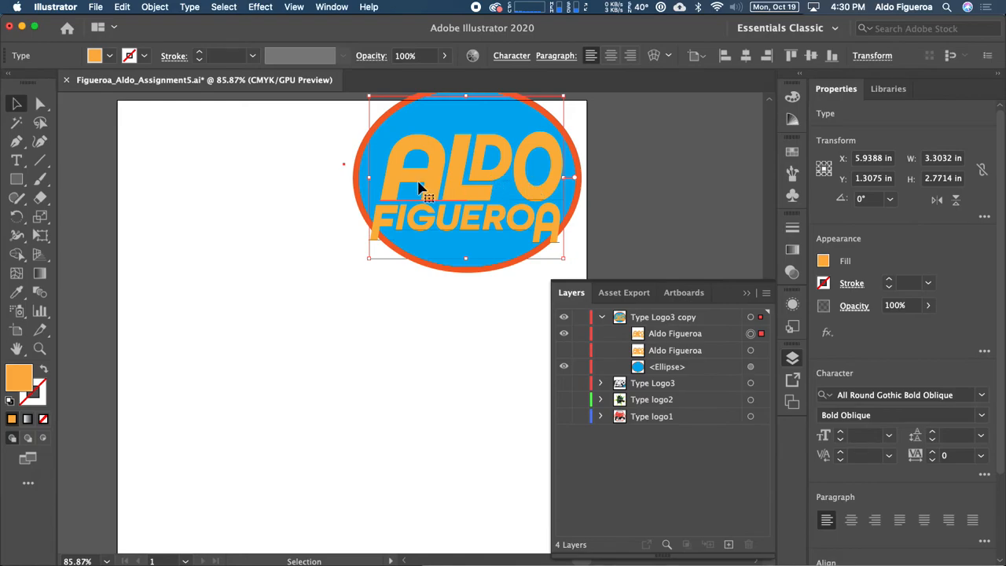
{"action": "left_click", "coordinate": [154, 8]}
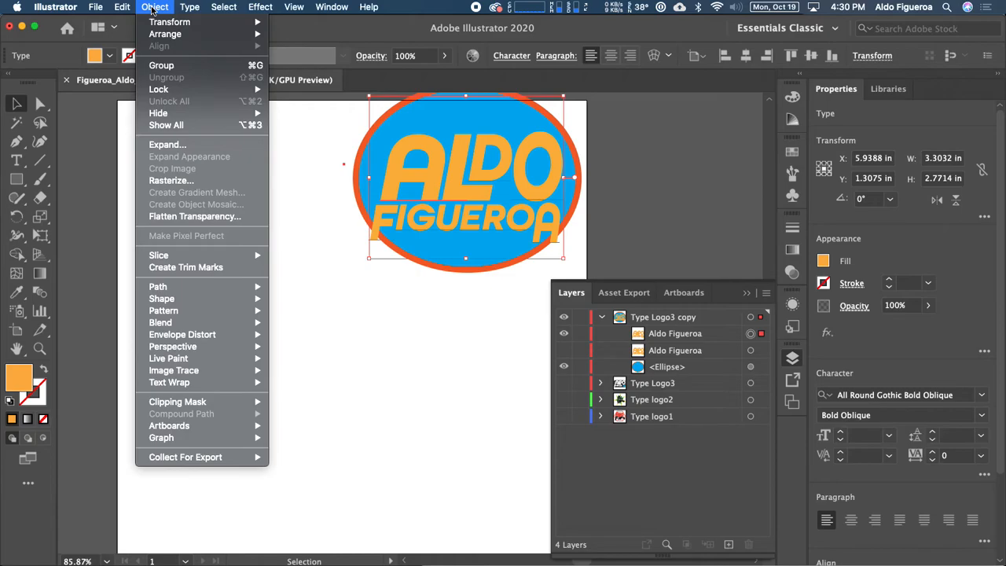
{"action": "mouse_move", "coordinate": [170, 37]}
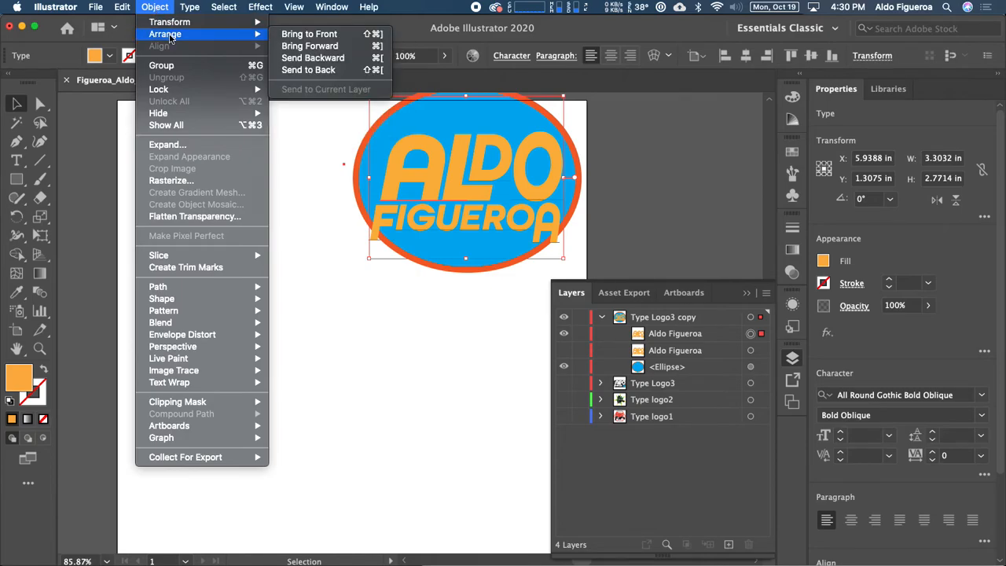
{"action": "left_click", "coordinate": [173, 145]}
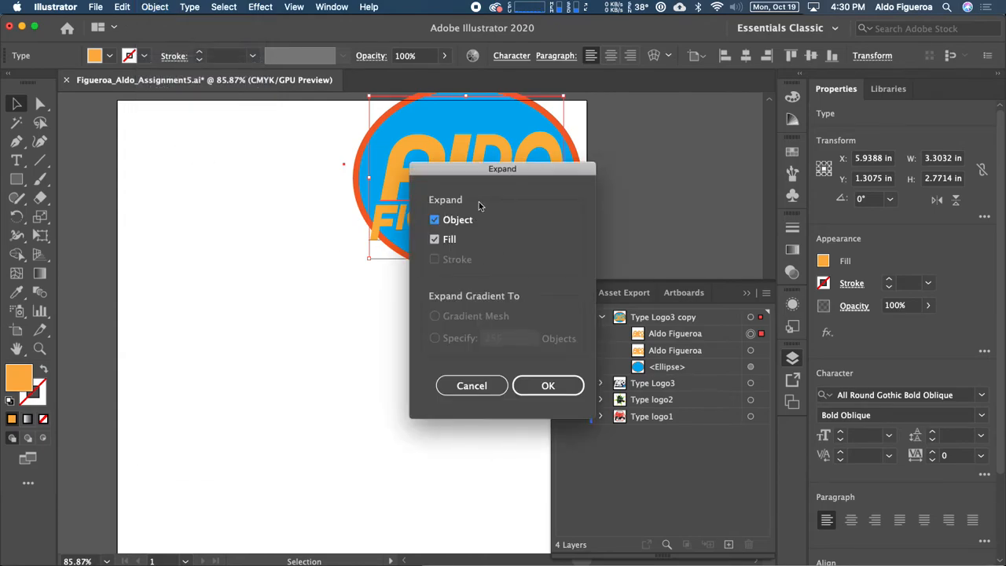
{"action": "left_click", "coordinate": [435, 240]}
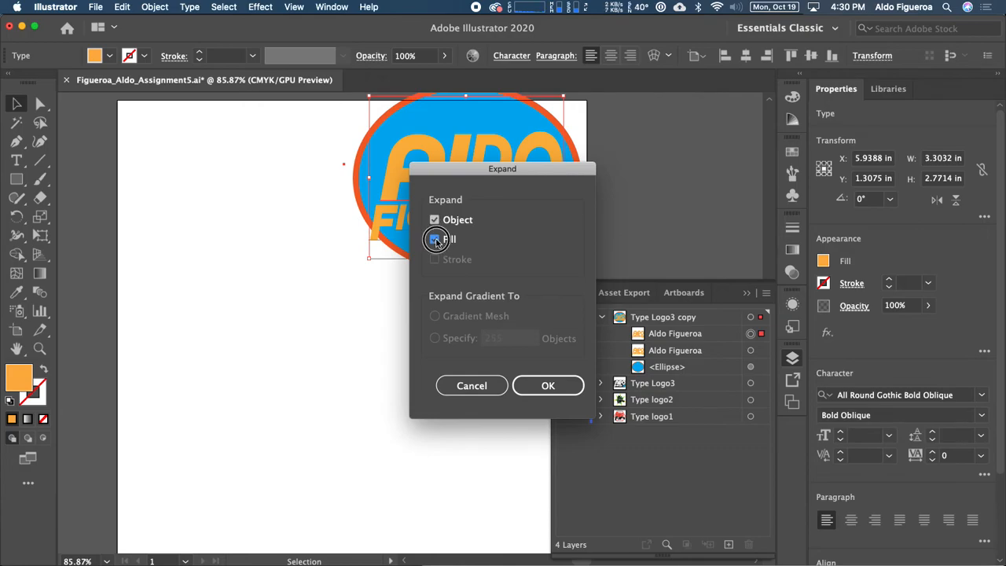
{"action": "left_click", "coordinate": [548, 386]}
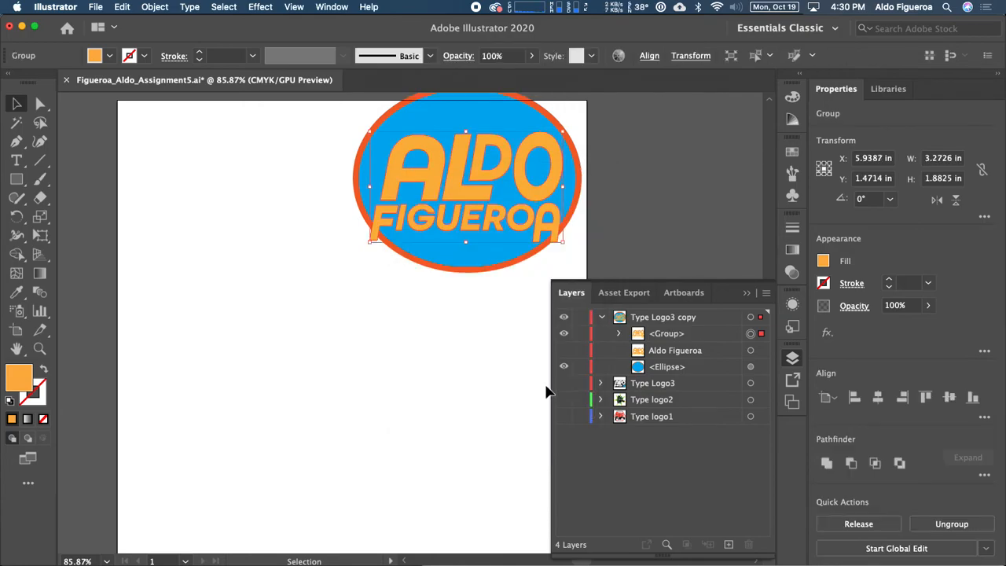
{"action": "left_click", "coordinate": [618, 334]}
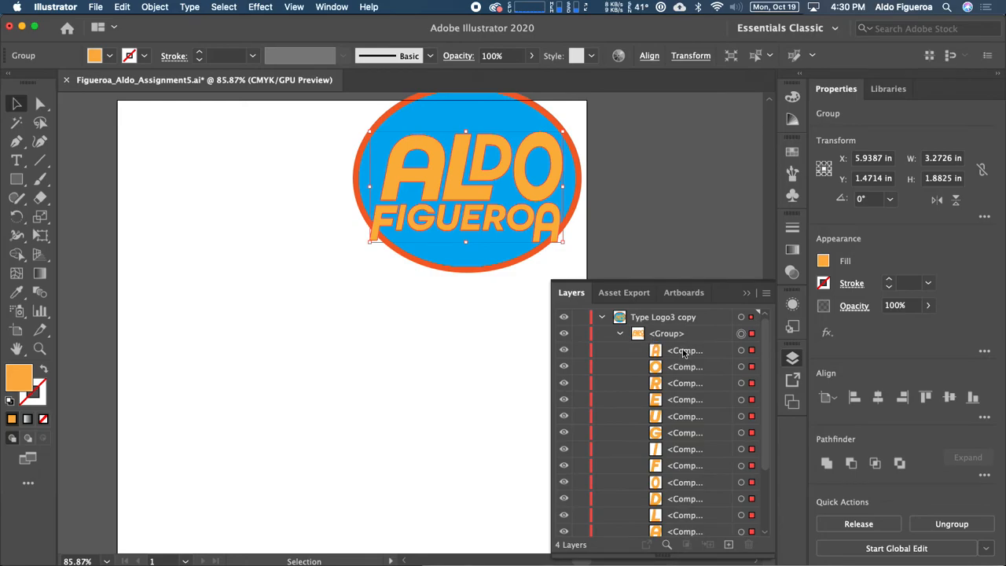
{"action": "scroll", "coordinate": [683, 353], "scroll_direction": "down", "scroll_amount": 3}
{"action": "scroll", "coordinate": [681, 354], "scroll_direction": "up", "scroll_amount": 3}
{"action": "left_click", "coordinate": [742, 352]}
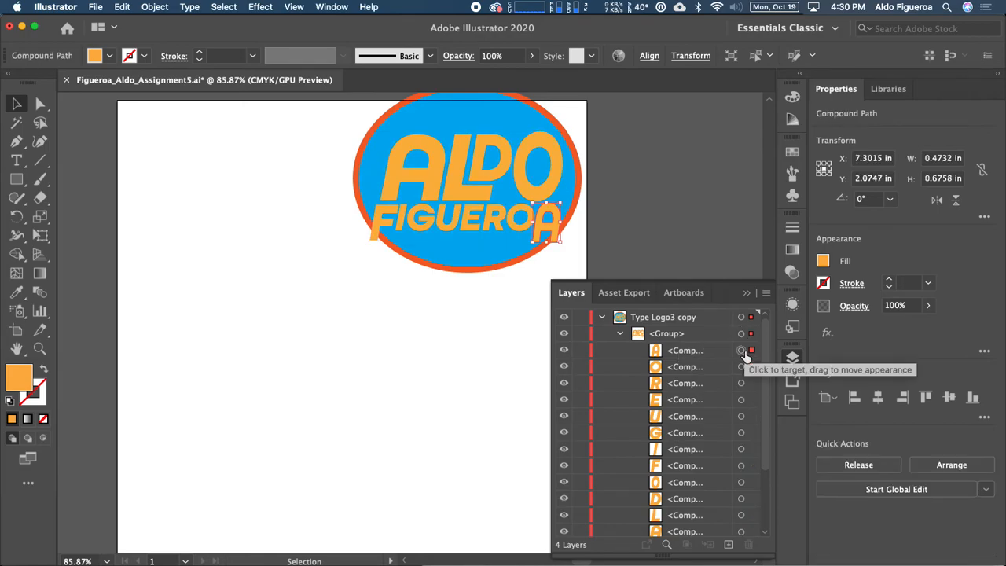
{"action": "scroll", "coordinate": [687, 388], "scroll_direction": "down", "scroll_amount": 3}
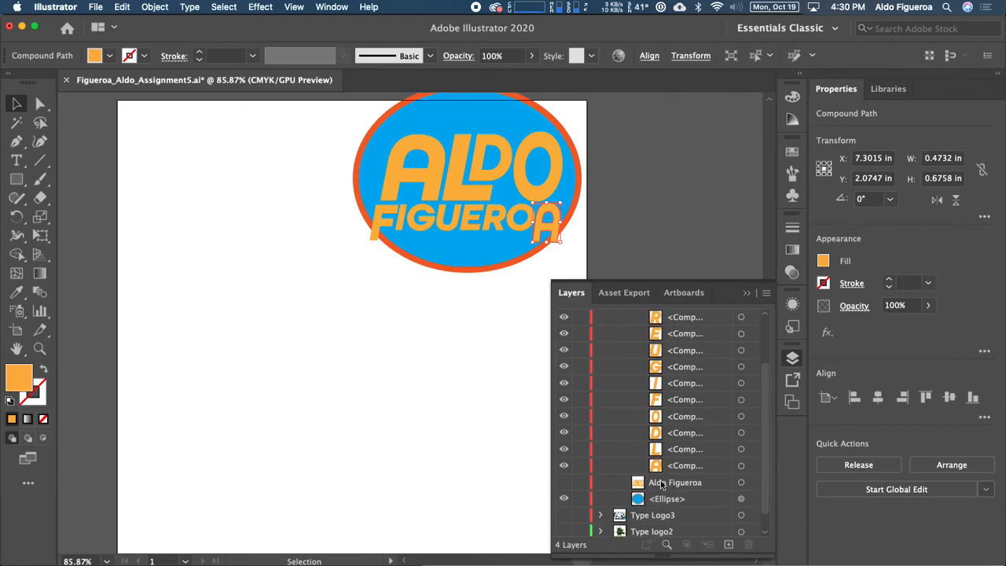
{"action": "scroll", "coordinate": [675, 471], "scroll_direction": "up", "scroll_amount": 3}
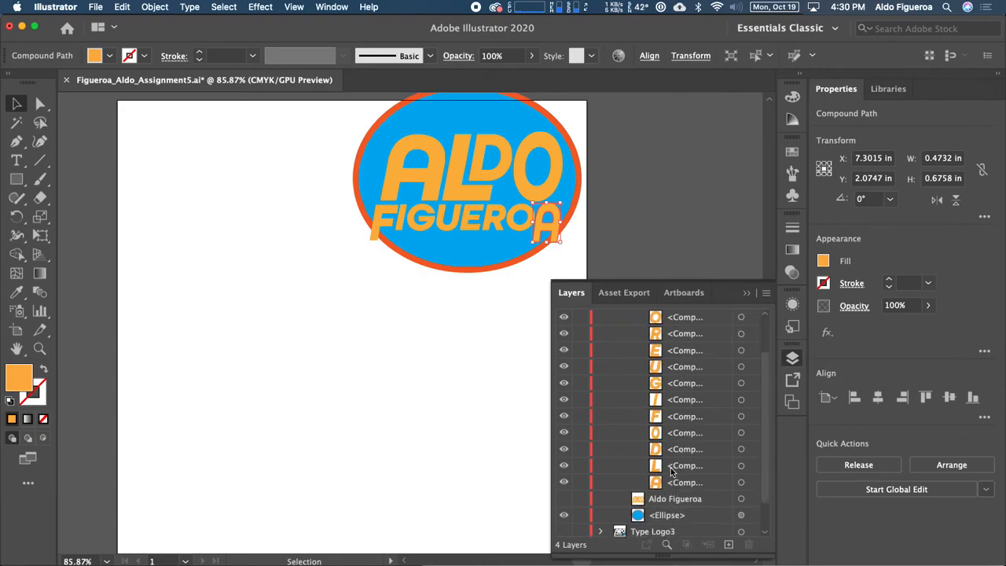
{"action": "left_click", "coordinate": [620, 317]}
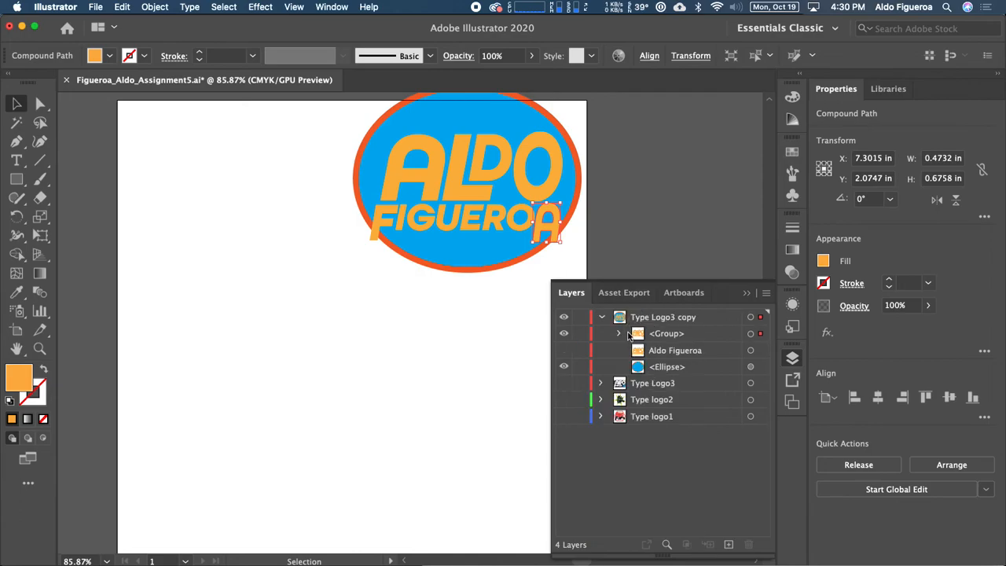
{"action": "left_click", "coordinate": [565, 335]}
{"action": "left_click", "coordinate": [563, 351]}
{"action": "left_click", "coordinate": [537, 230]}
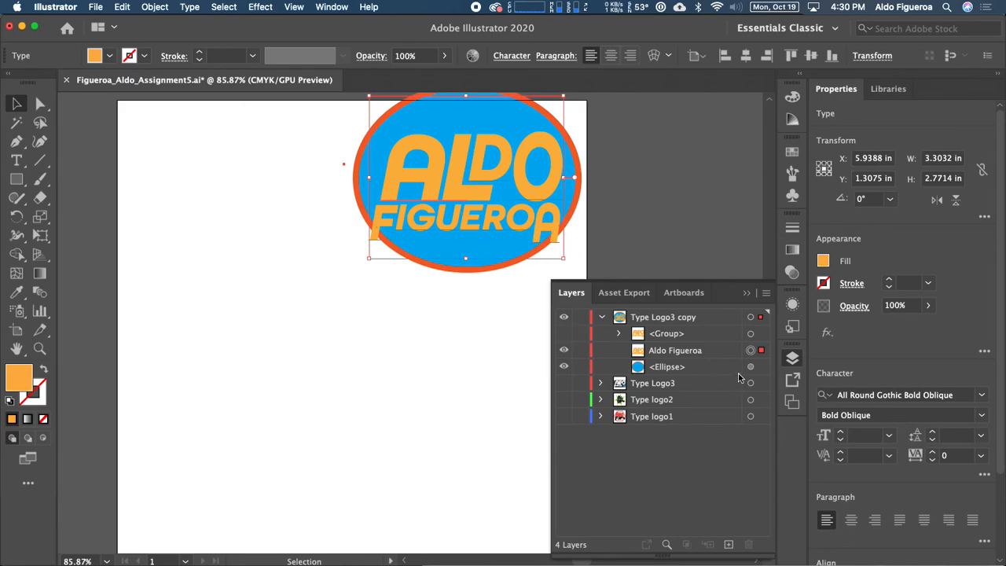
{"action": "left_click", "coordinate": [564, 334]}
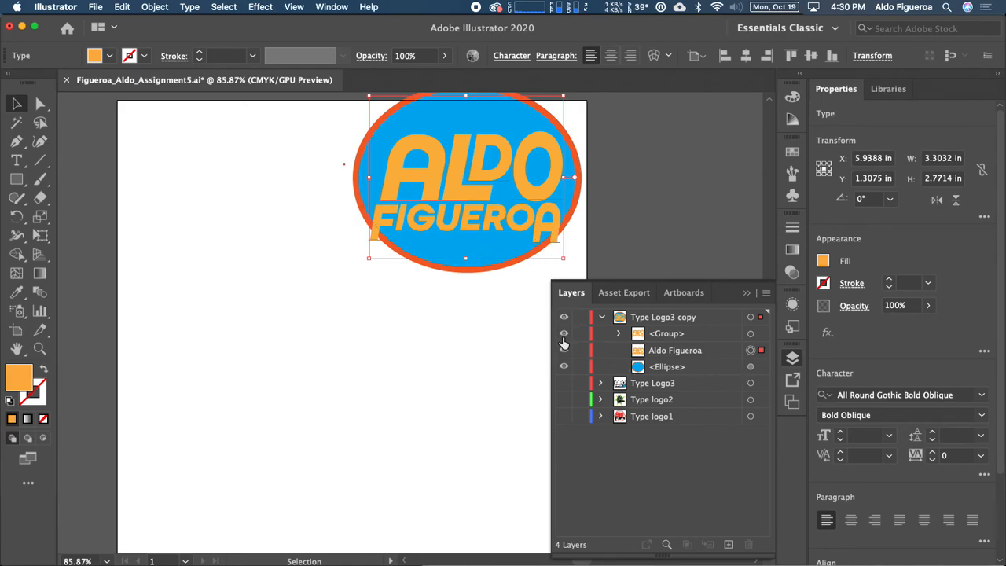
{"action": "left_click", "coordinate": [674, 353]}
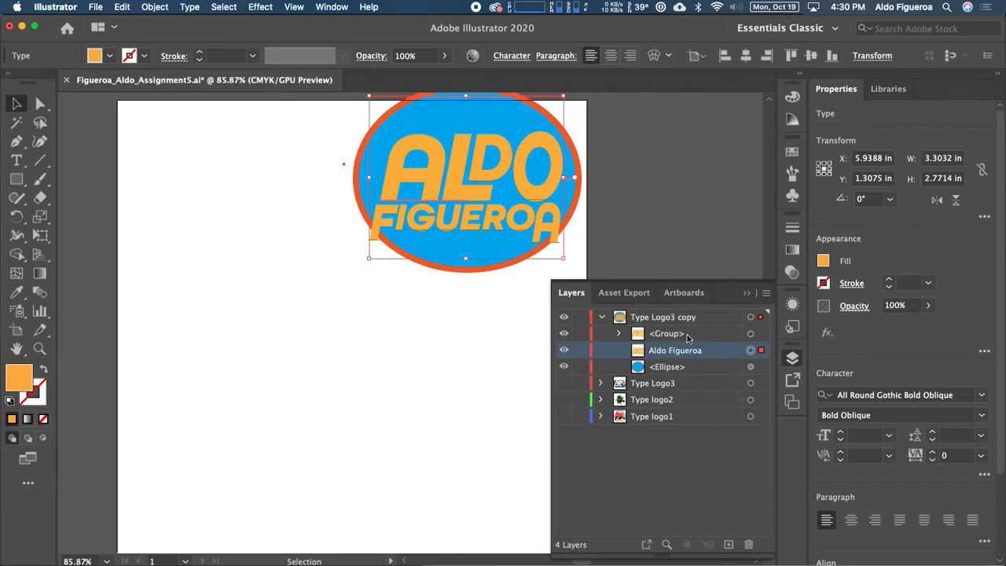
{"action": "left_click", "coordinate": [564, 350]}
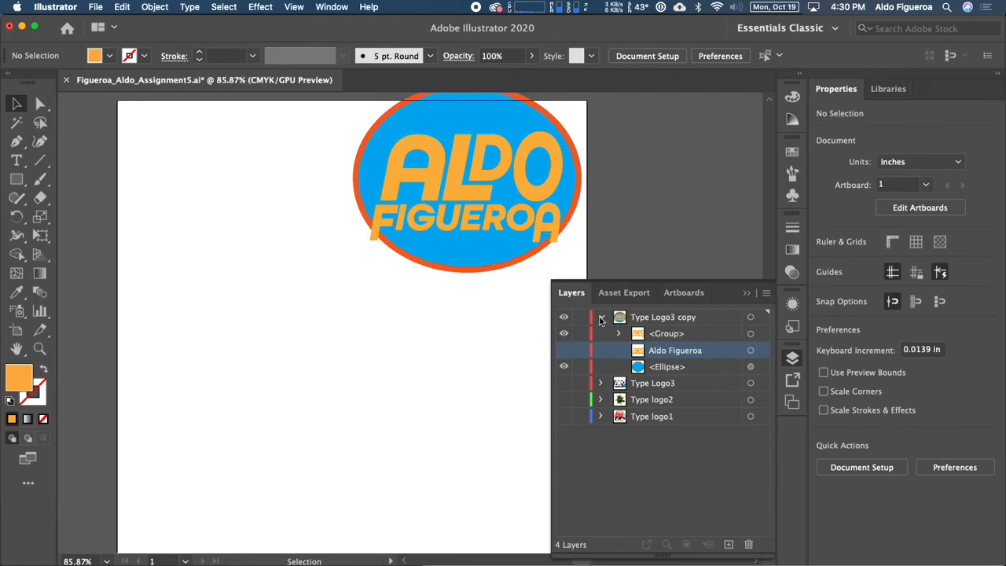
Step: Collapse Type Logo3 copy and turn on visibility for Type Logo3 and Type logo2
{"action": "left_click", "coordinate": [602, 319]}
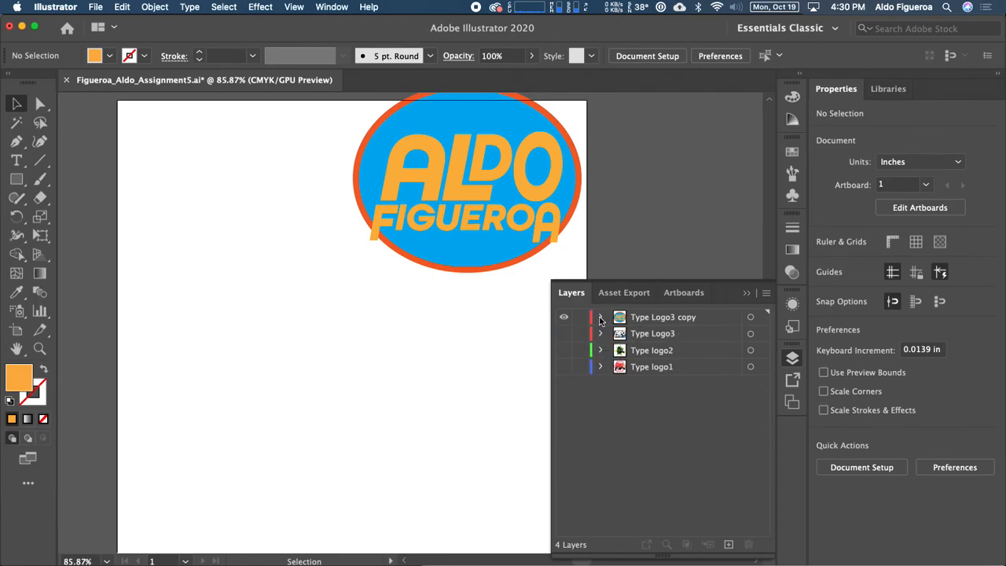
{"action": "left_click", "coordinate": [566, 337]}
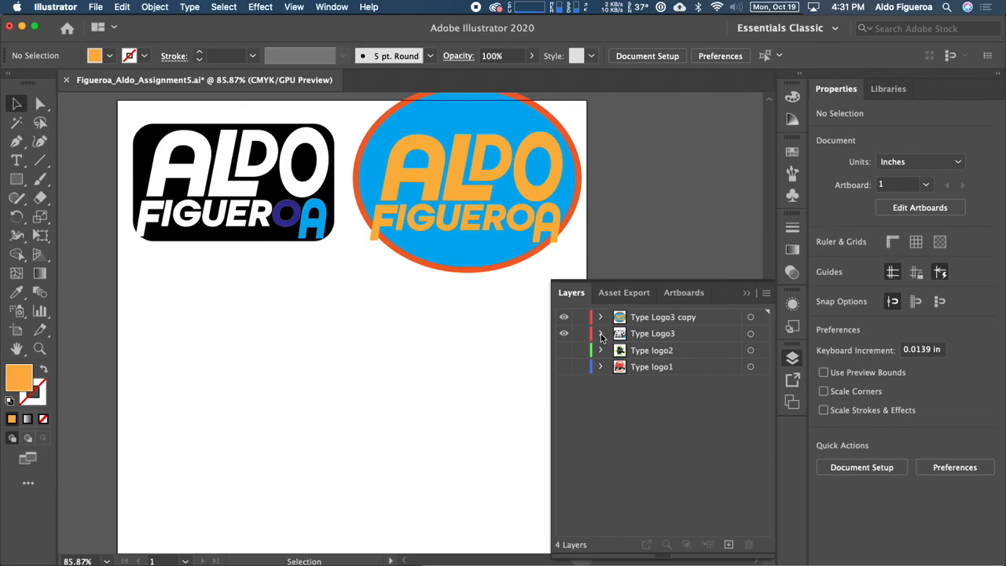
{"action": "left_click", "coordinate": [564, 355]}
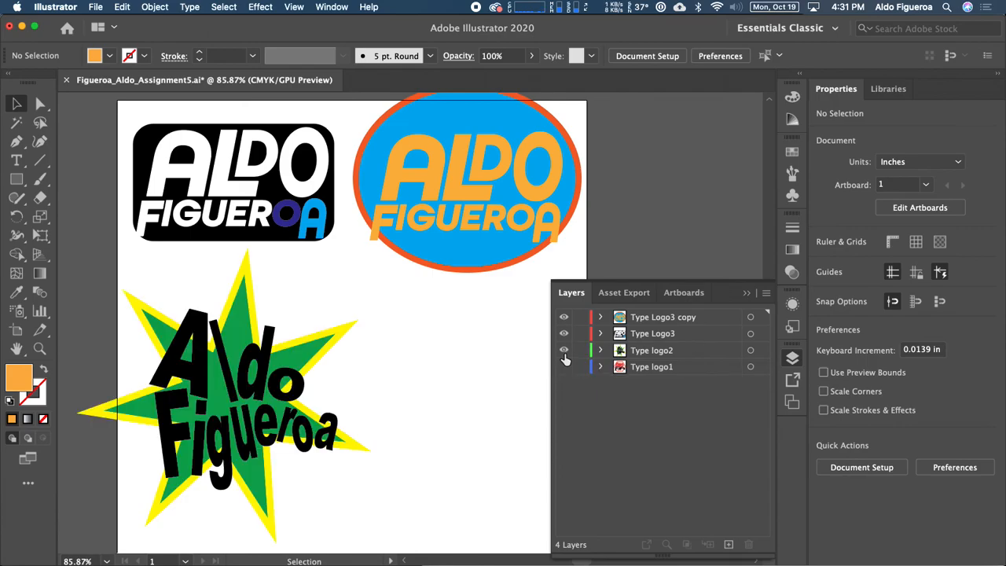